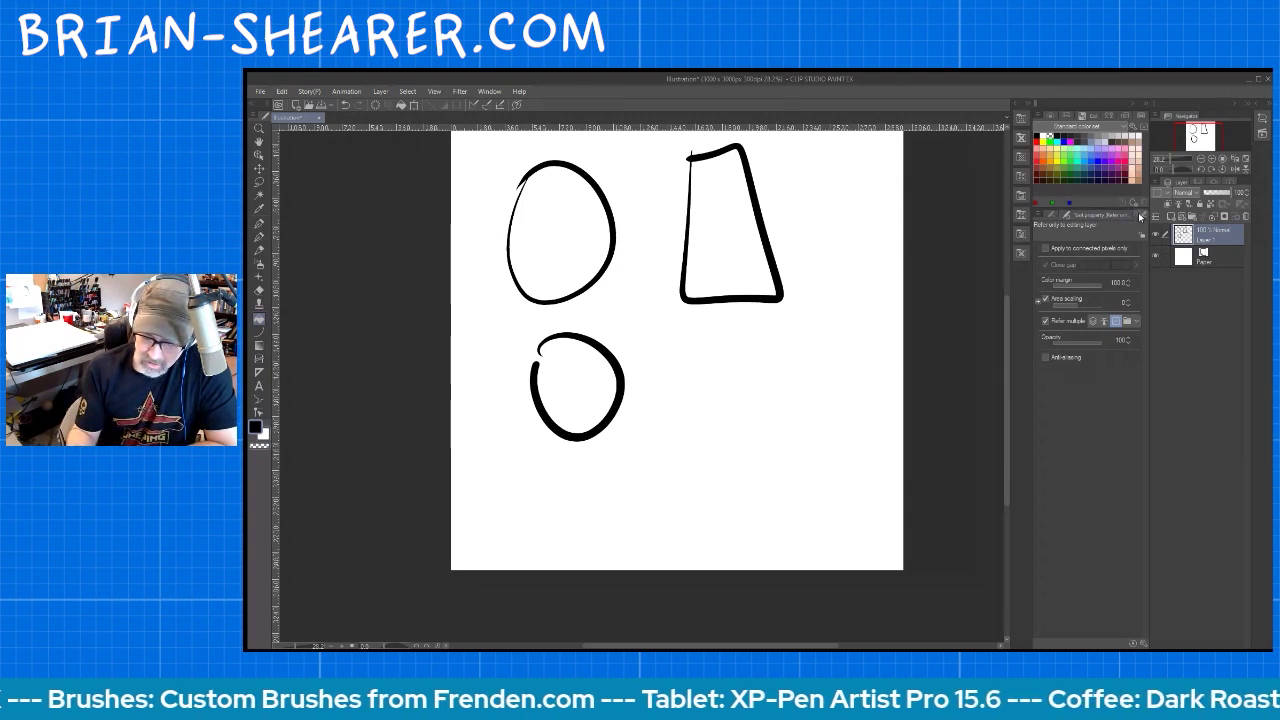
# With 'Apply to connected pixels only' on, fill the background around the oval, trapezoid and circle black
pyautogui.click(1088, 215)
pyautogui.click(1066, 215)
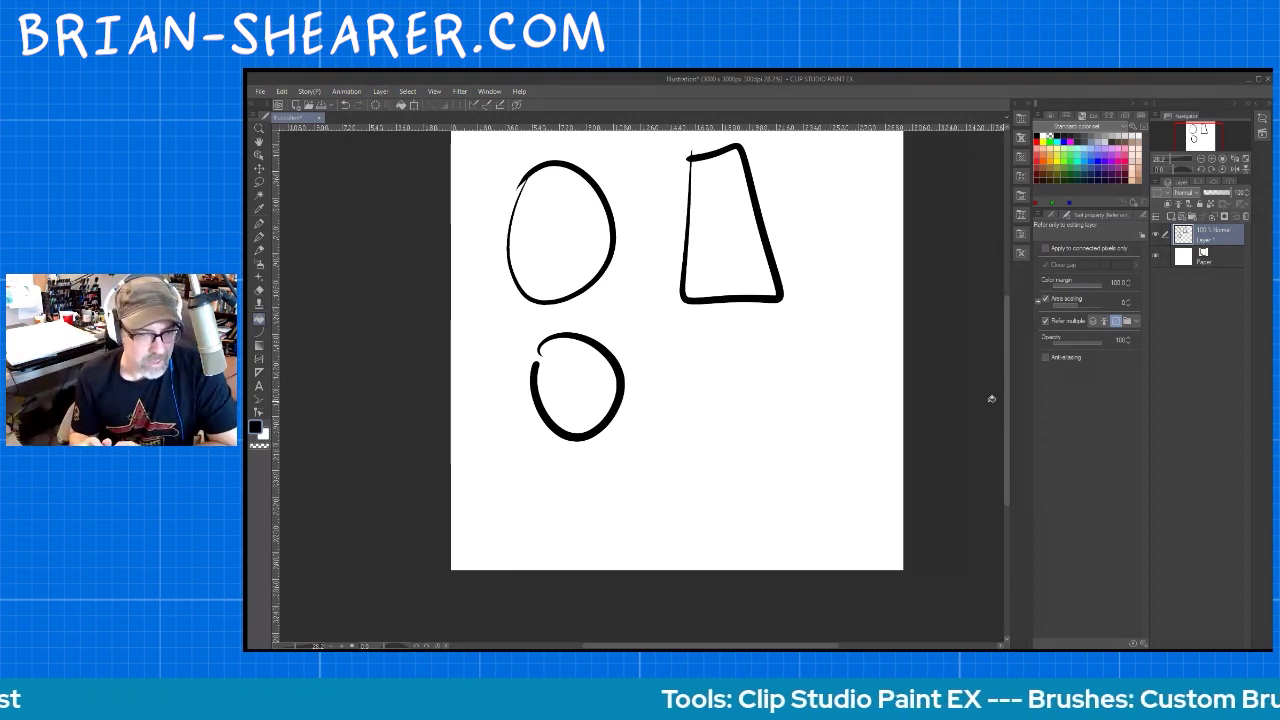
pyautogui.click(1044, 249)
pyautogui.click(791, 356)
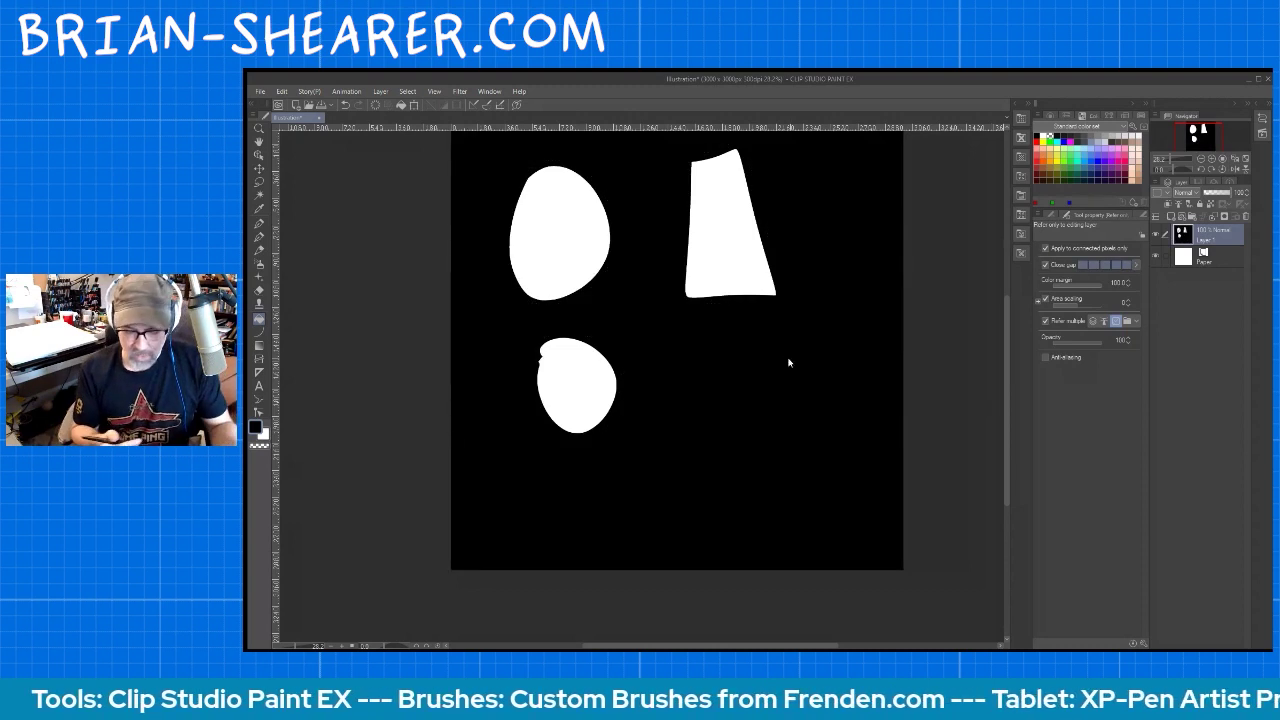
# Undo the background fill, test a whole-canvas black fill with connected-pixels-only off, and undo it
pyautogui.hotkey('ctrl', 'z')
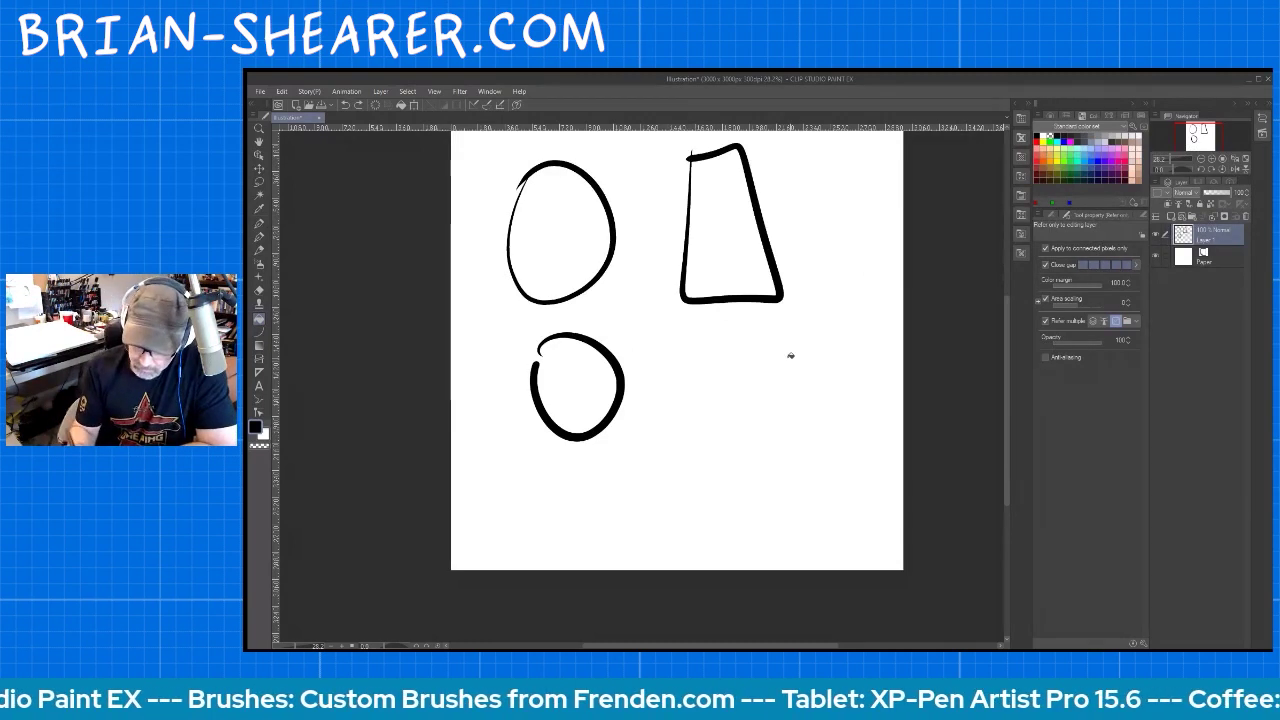
pyautogui.click(1045, 248)
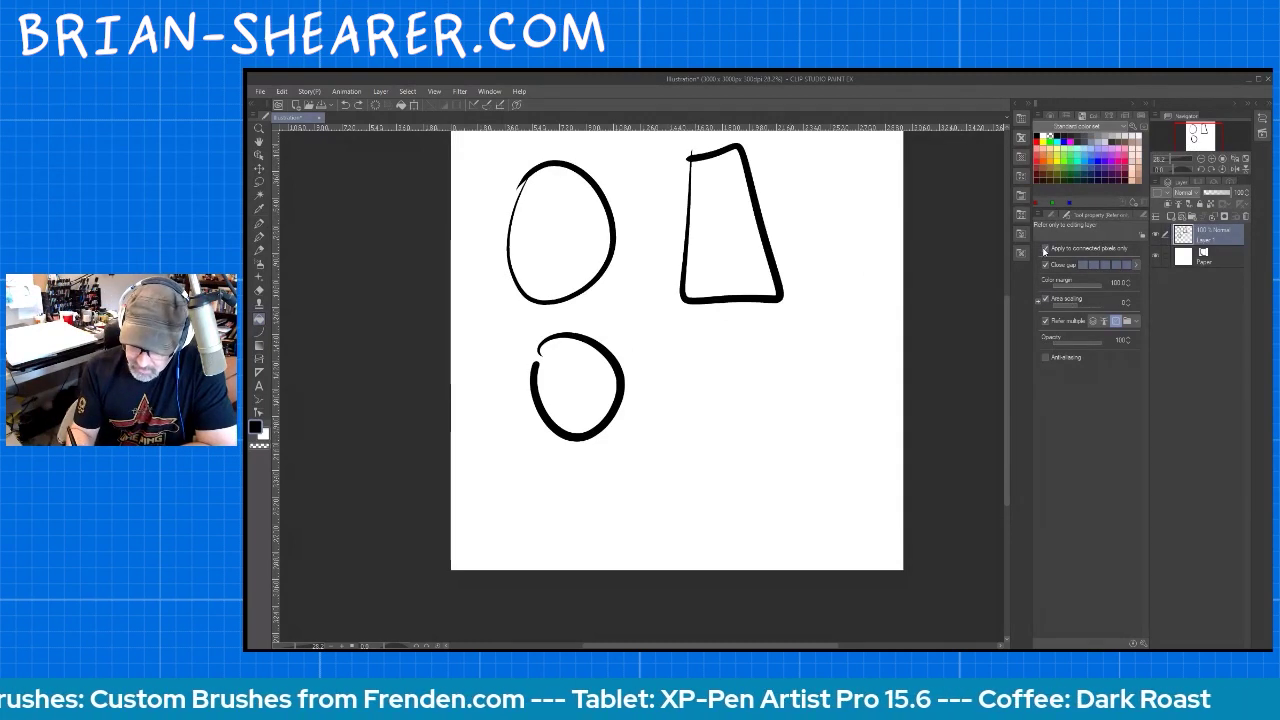
pyautogui.click(787, 397)
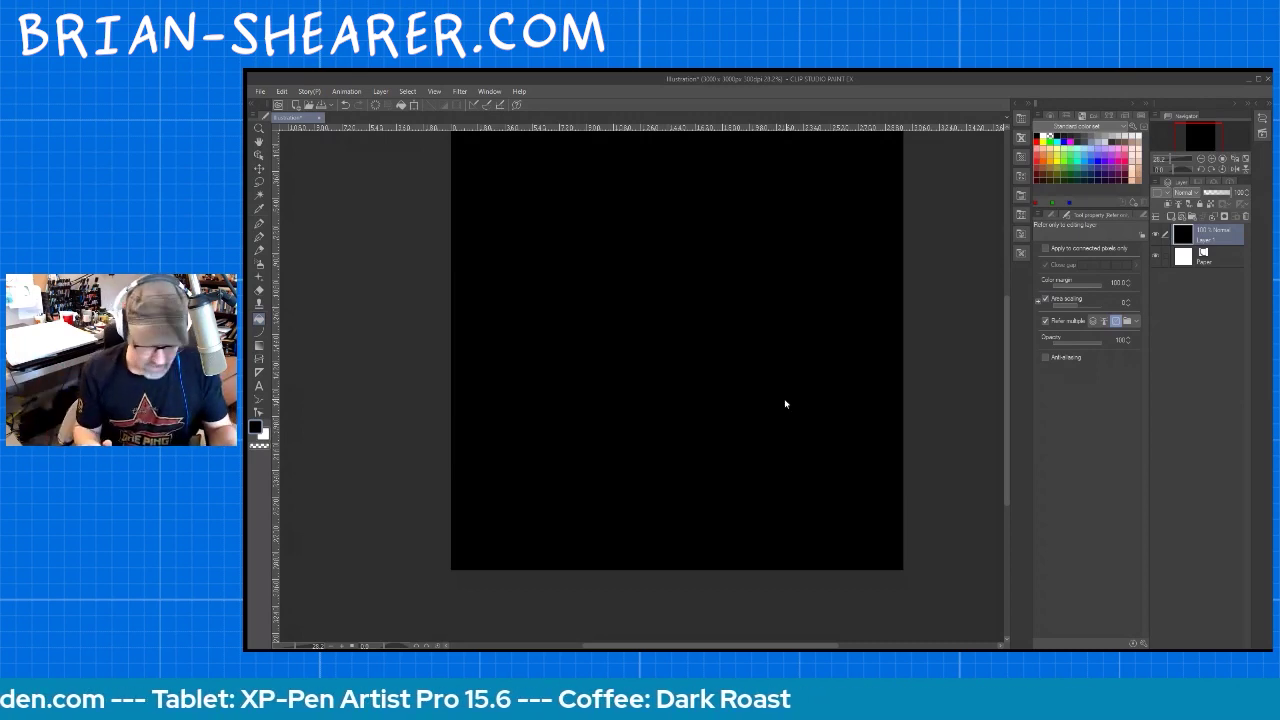
pyautogui.hotkey('ctrl', 'z')
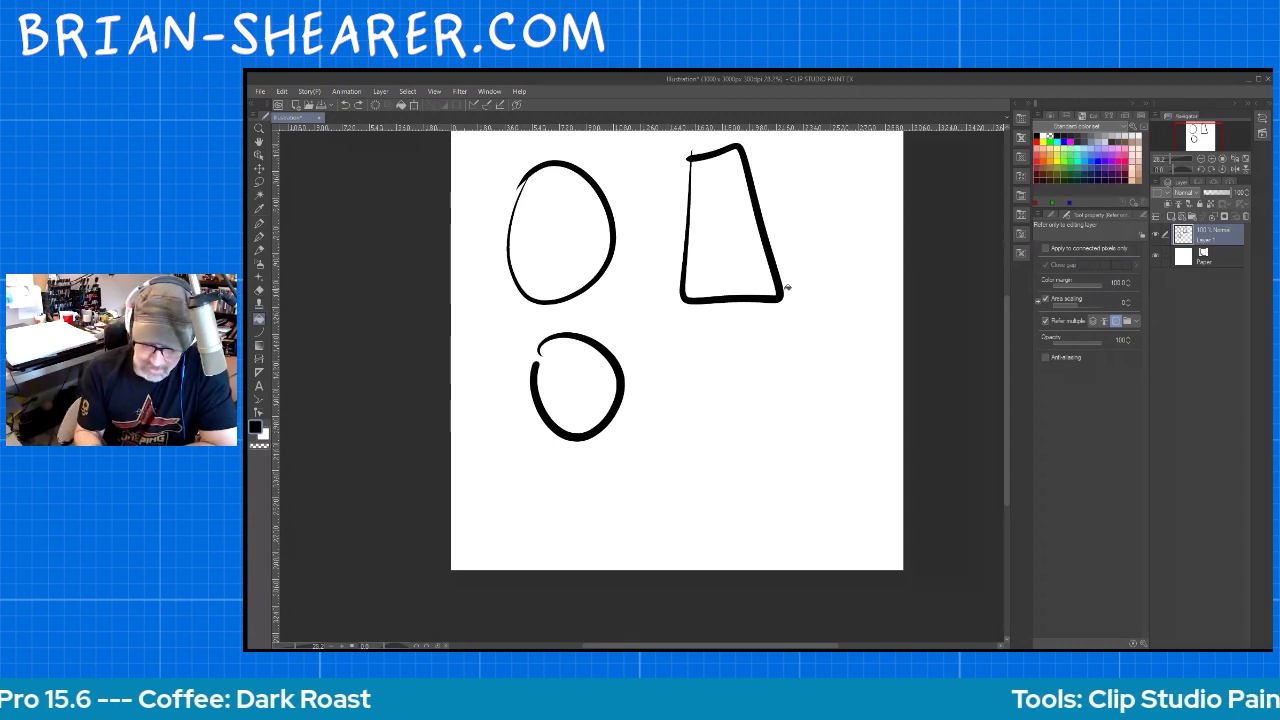
# Draw a grey vertical pen stroke beside the small circle and pick a lighter grey
pyautogui.press('p')
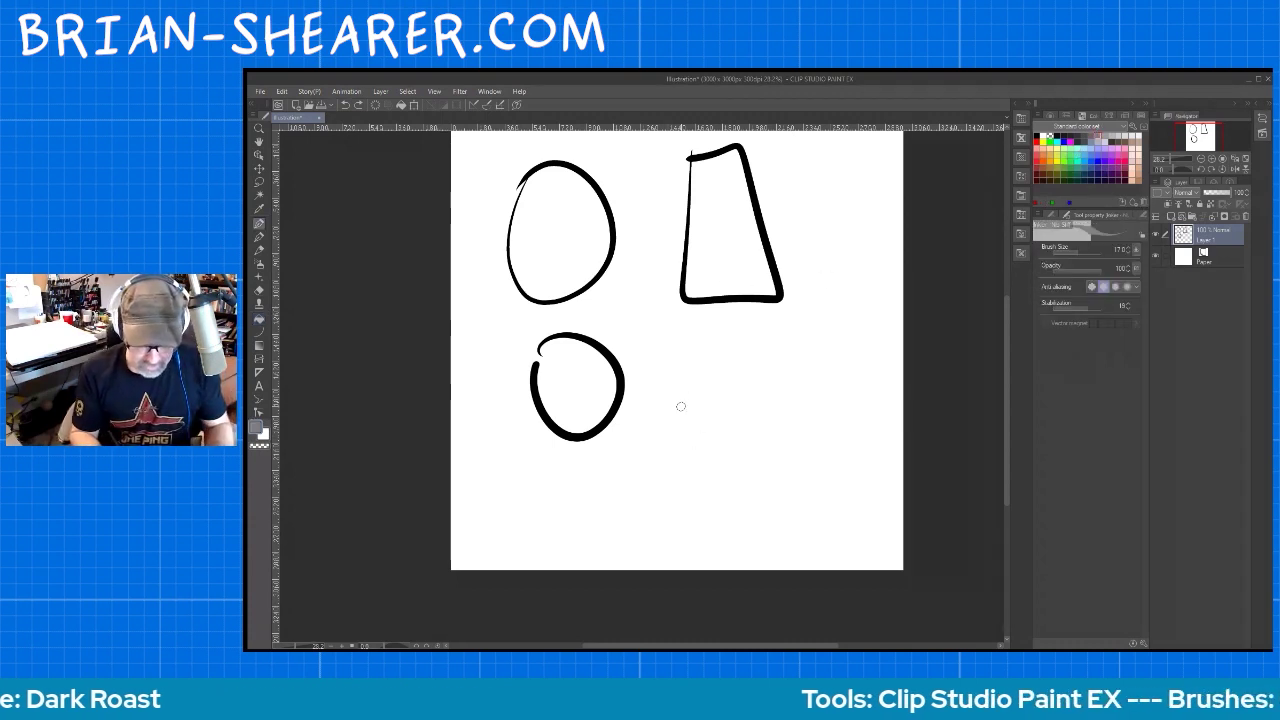
pyautogui.moveTo(689, 386)
pyautogui.mouseDown()
pyautogui.moveTo(691, 465)
pyautogui.moveTo(690, 413)
pyautogui.moveTo(733, 458)
pyautogui.moveTo(733, 441)
pyautogui.mouseUp()
pyautogui.click(1113, 132)
# Choose a Fill sub tool and set its Color margin to 0
pyautogui.click(1137, 209)
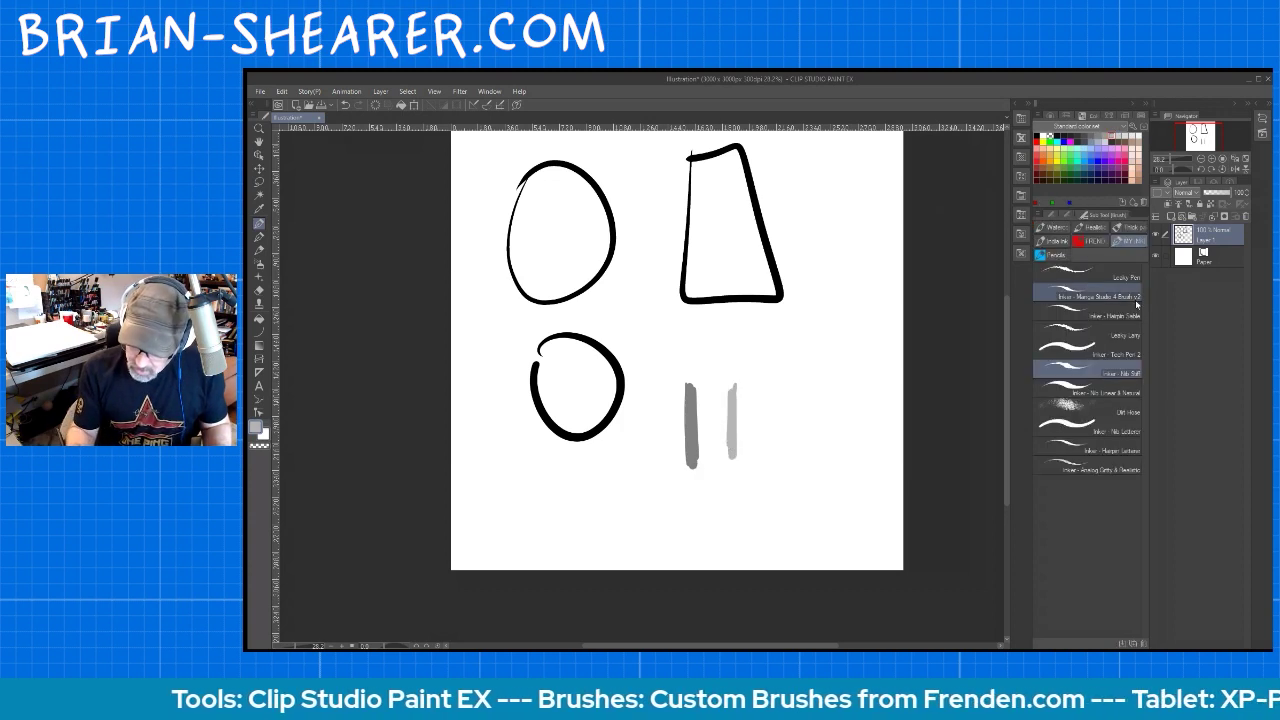
pyautogui.press('g')
pyautogui.click(1118, 285)
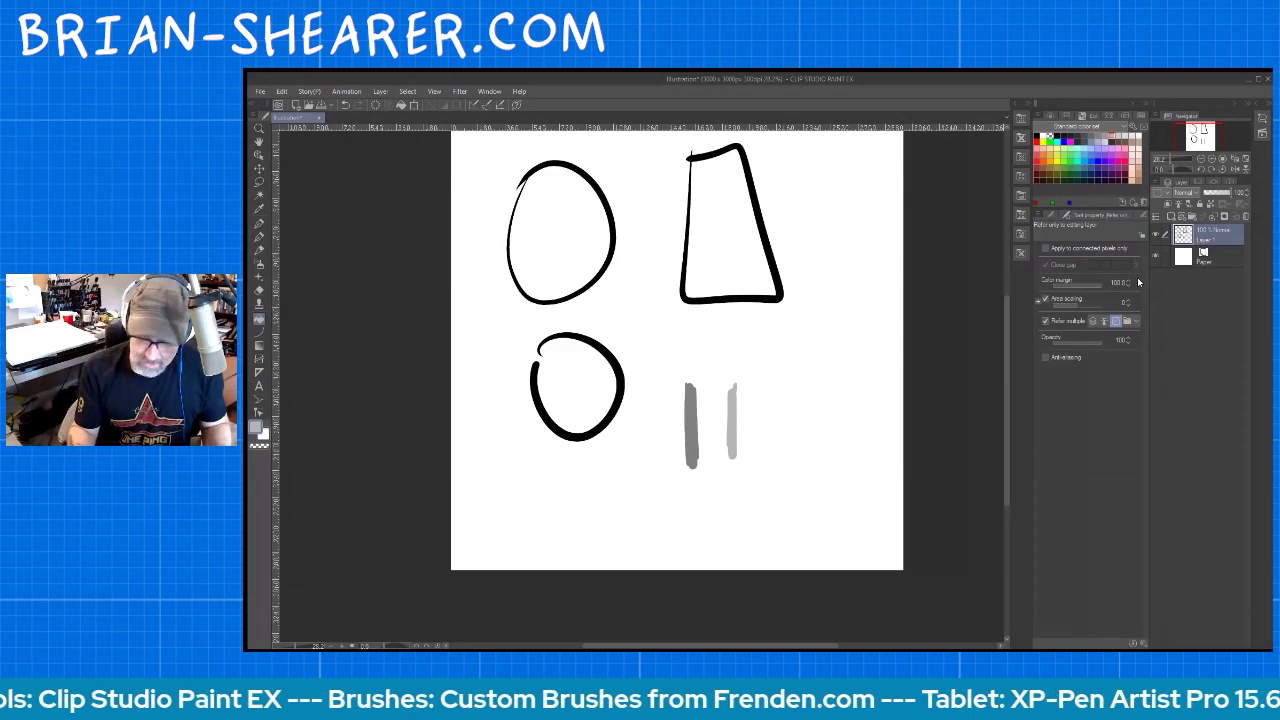
pyautogui.moveTo(1110, 292); pyautogui.dragTo(1038, 291)
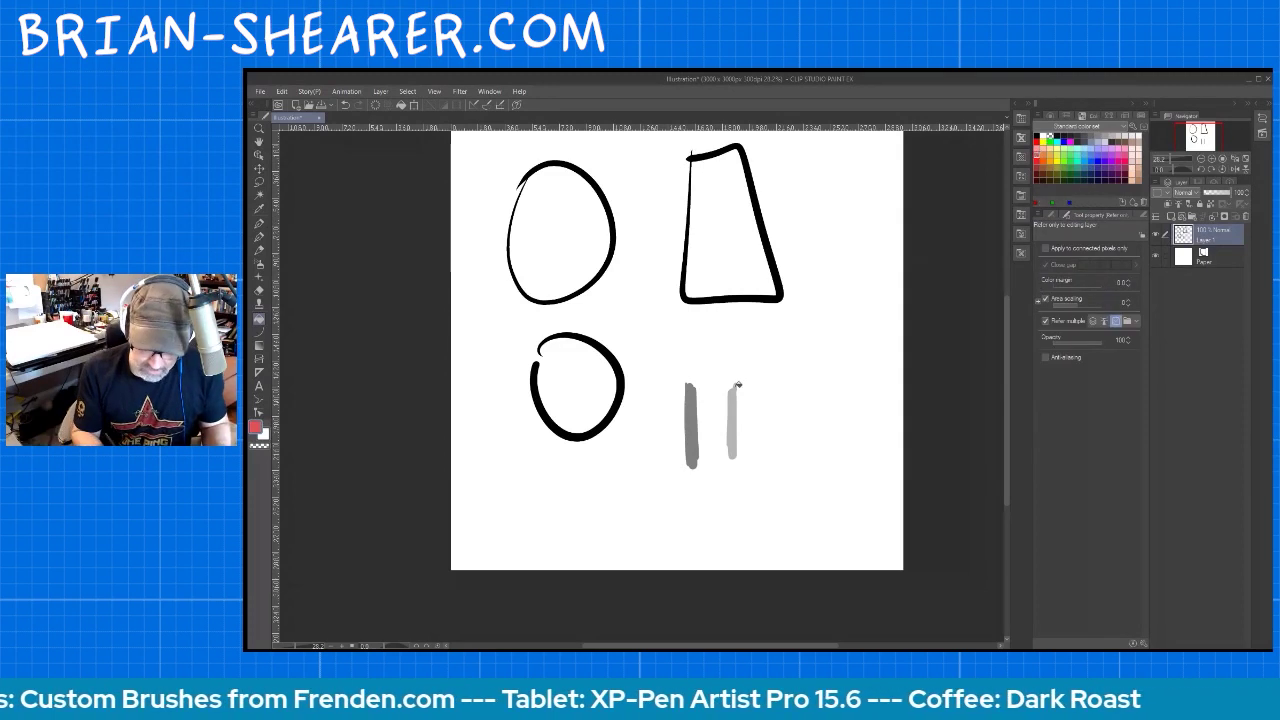
pyautogui.press('/')
pyautogui.click(703, 408)
pyautogui.click(715, 398)
pyautogui.press('g')
pyautogui.click(665, 428)
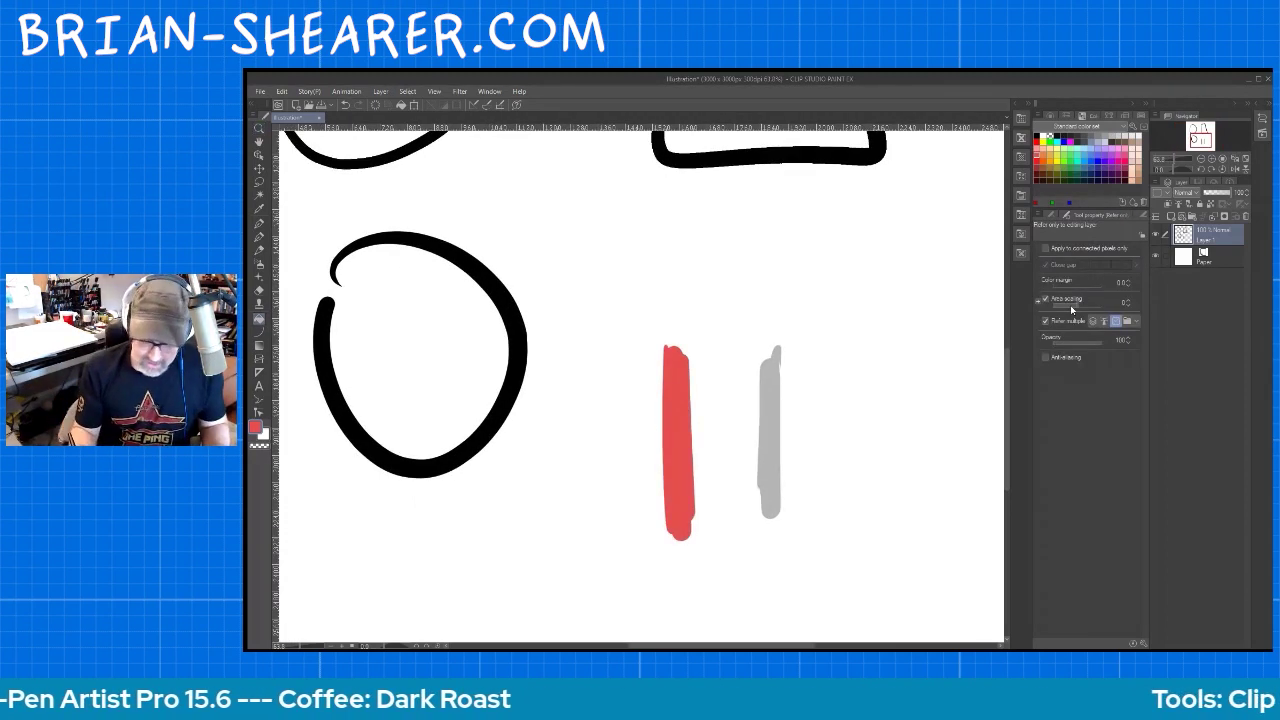
pyautogui.hotkey('ctrl', 'z')
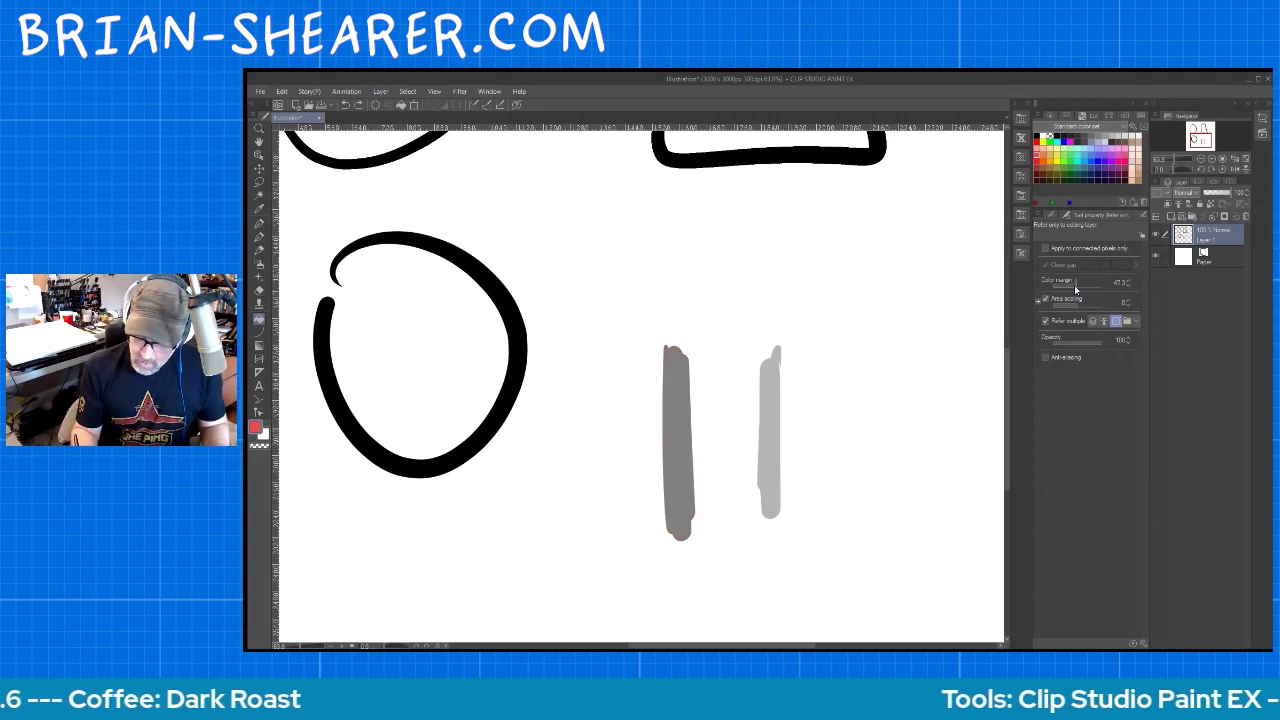
pyautogui.click(672, 415)
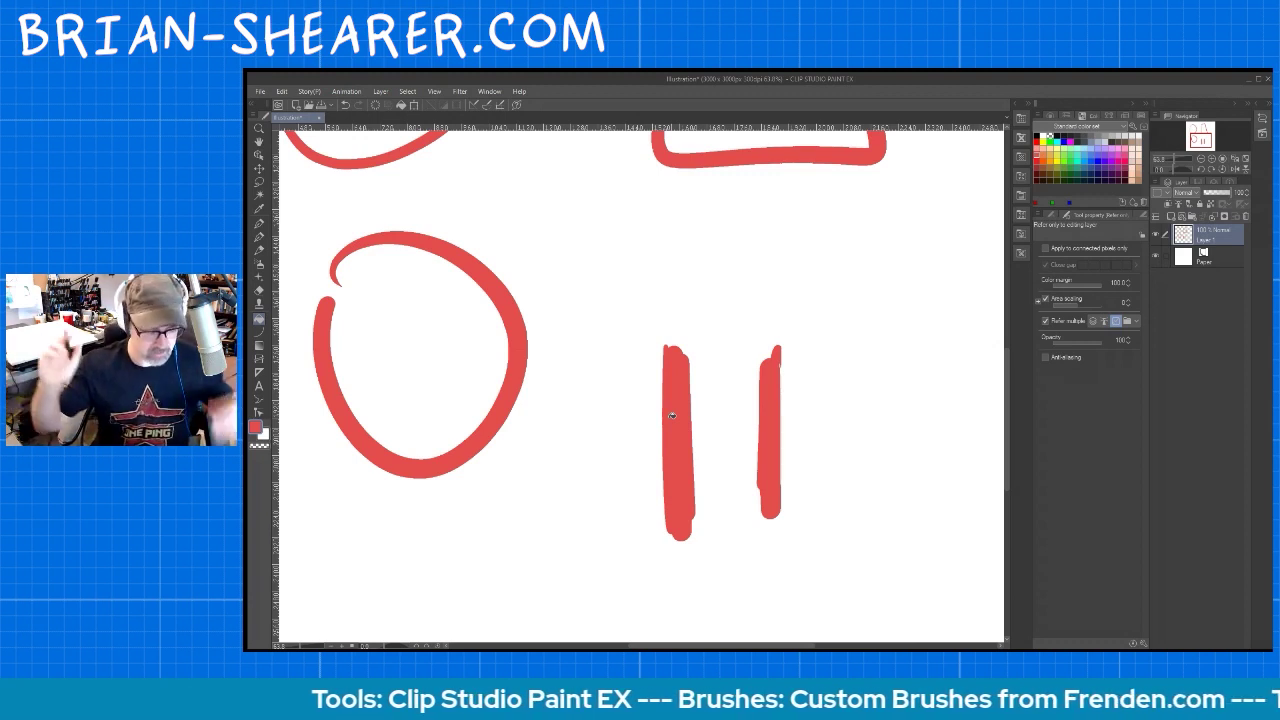
pyautogui.hotkey('ctrl', 'z')
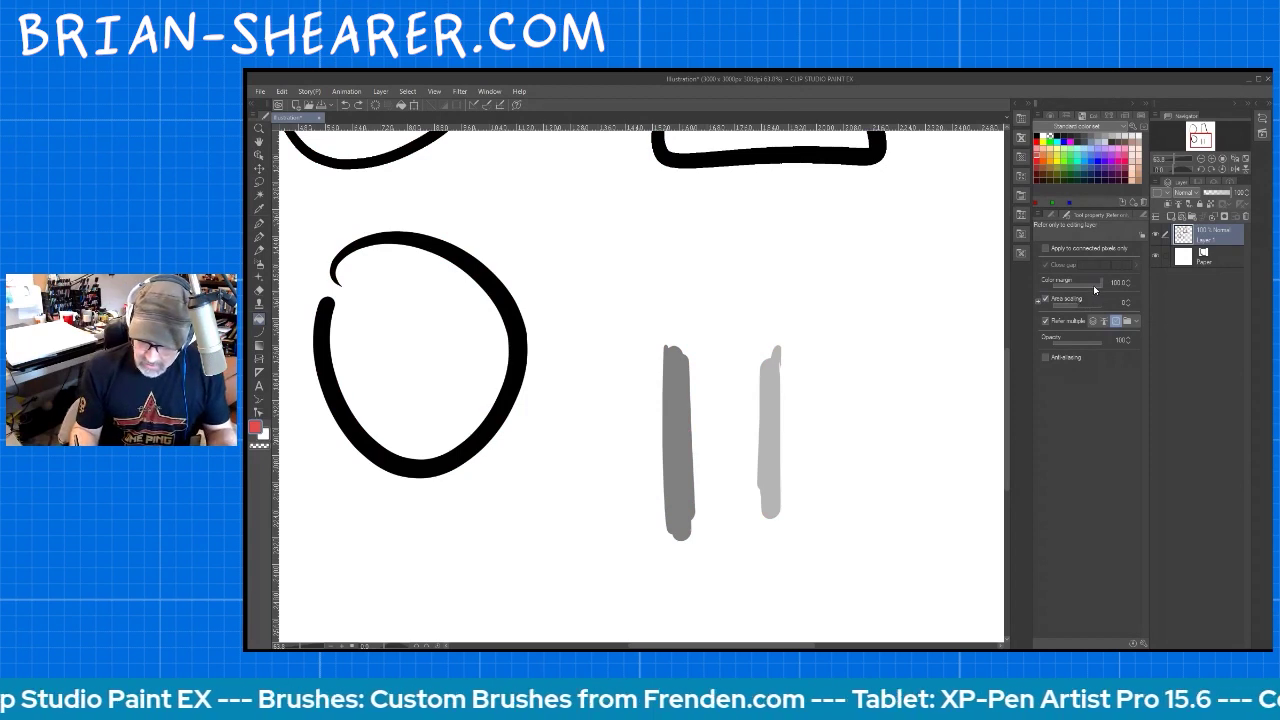
pyautogui.moveTo(1096, 291); pyautogui.dragTo(1078, 291)
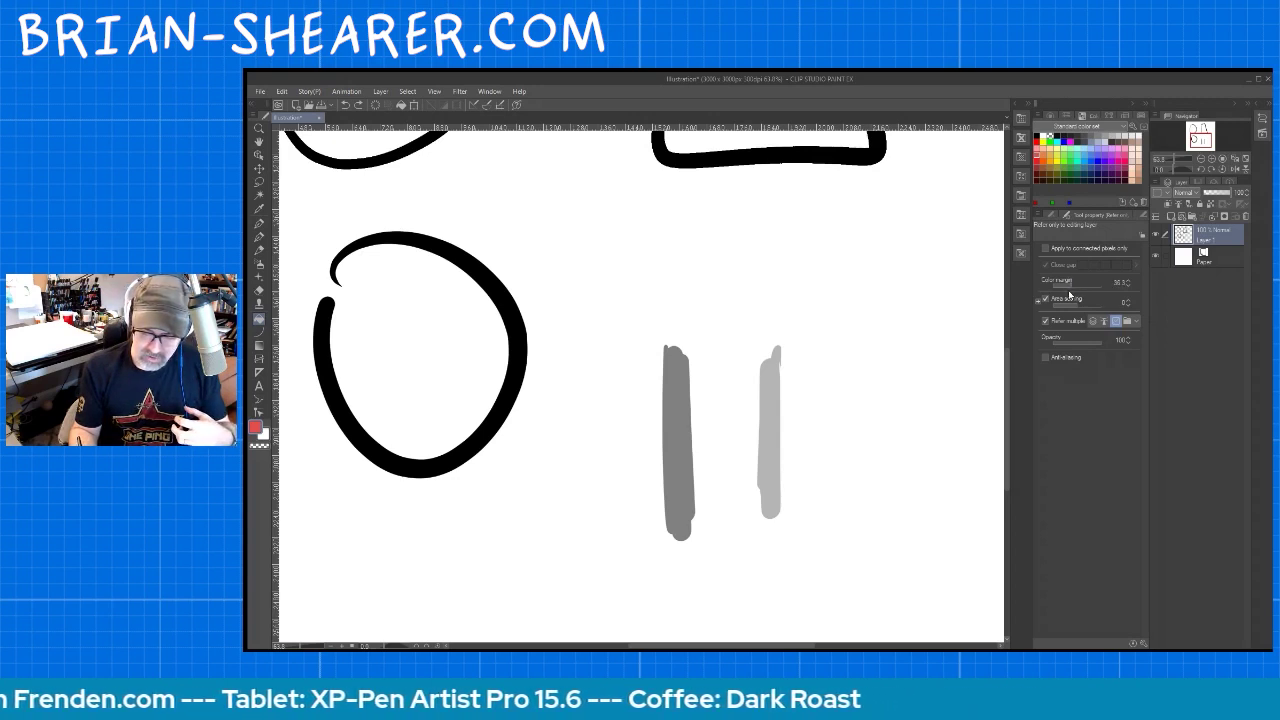
pyautogui.click(672, 444)
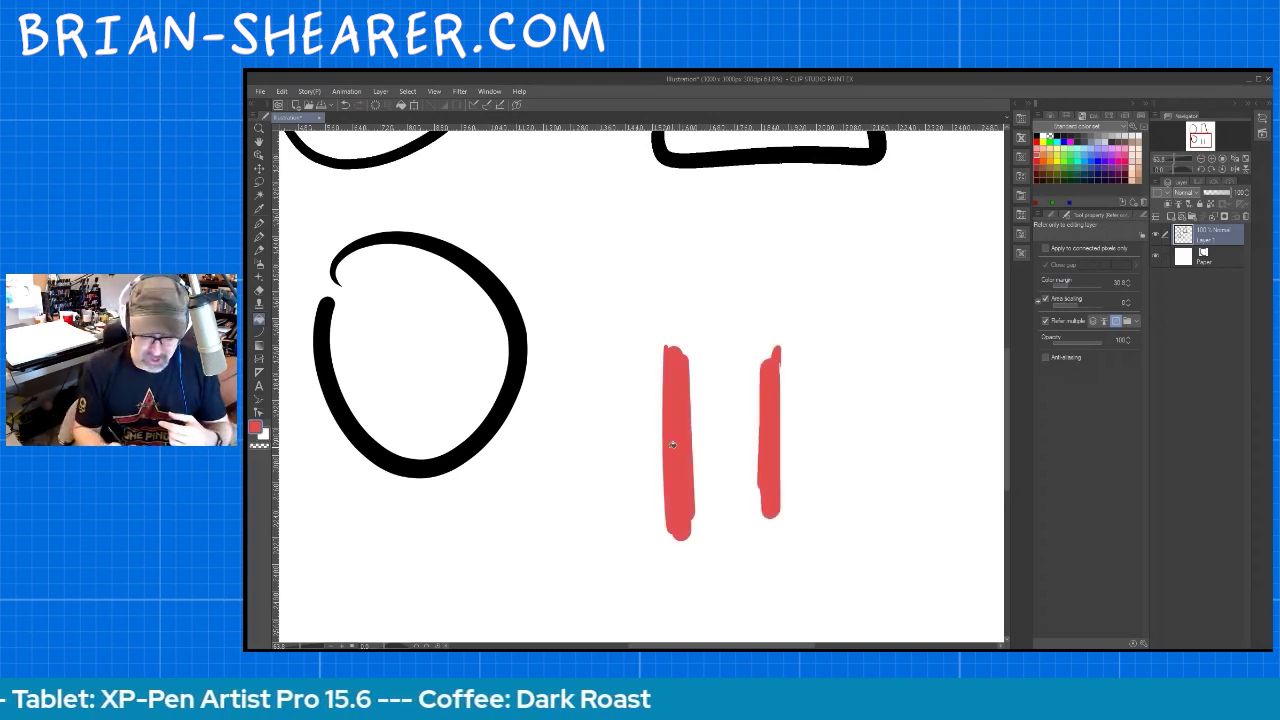
pyautogui.hotkey('ctrl', 'z')
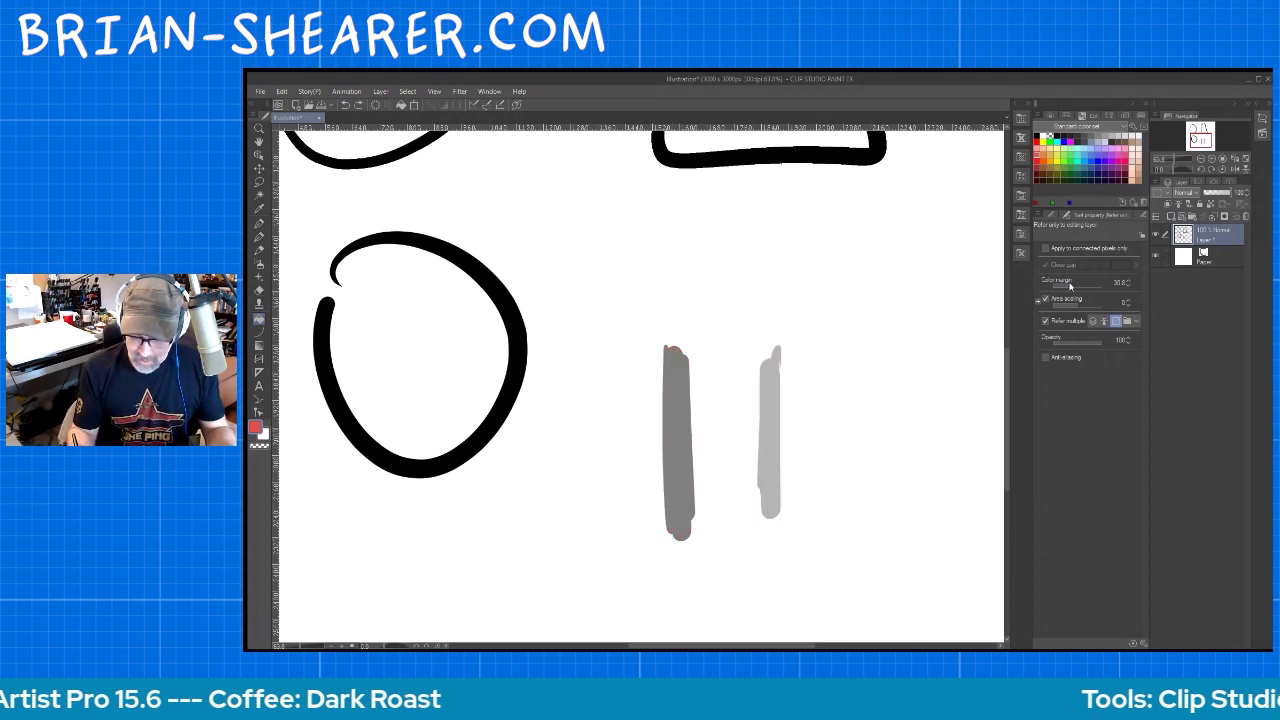
pyautogui.click(758, 428)
pyautogui.hotkey('ctrl', 'z')
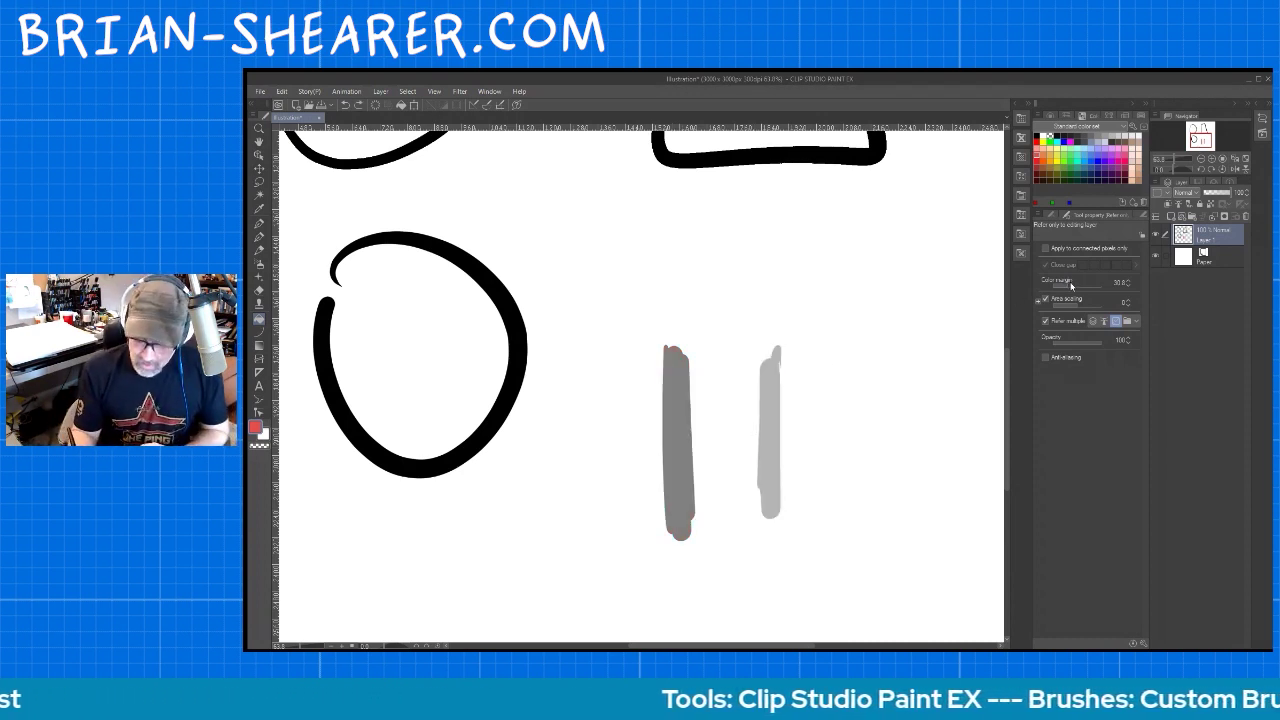
pyautogui.moveTo(1062, 289); pyautogui.dragTo(1033, 293)
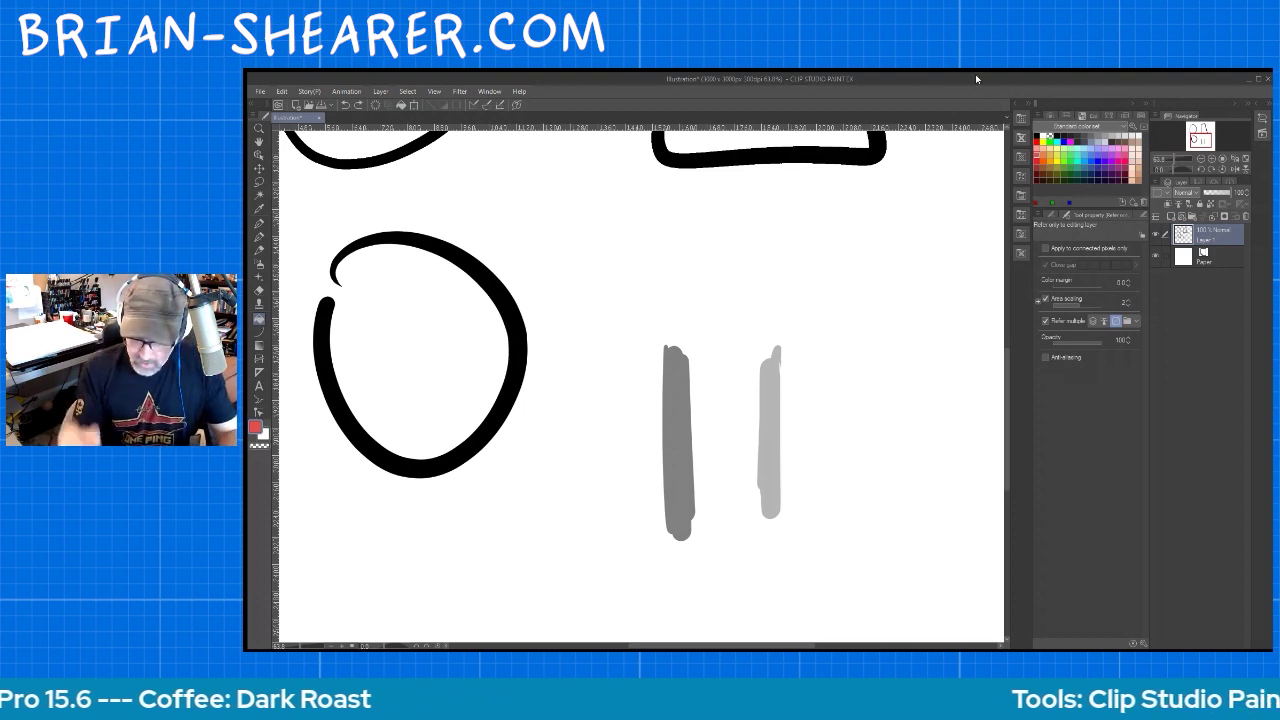
# With the Inker - Hairpin Lettering pen, draw a thick black diagonal stroke in the upper right
pyautogui.press('p')
pyautogui.click(1055, 254)
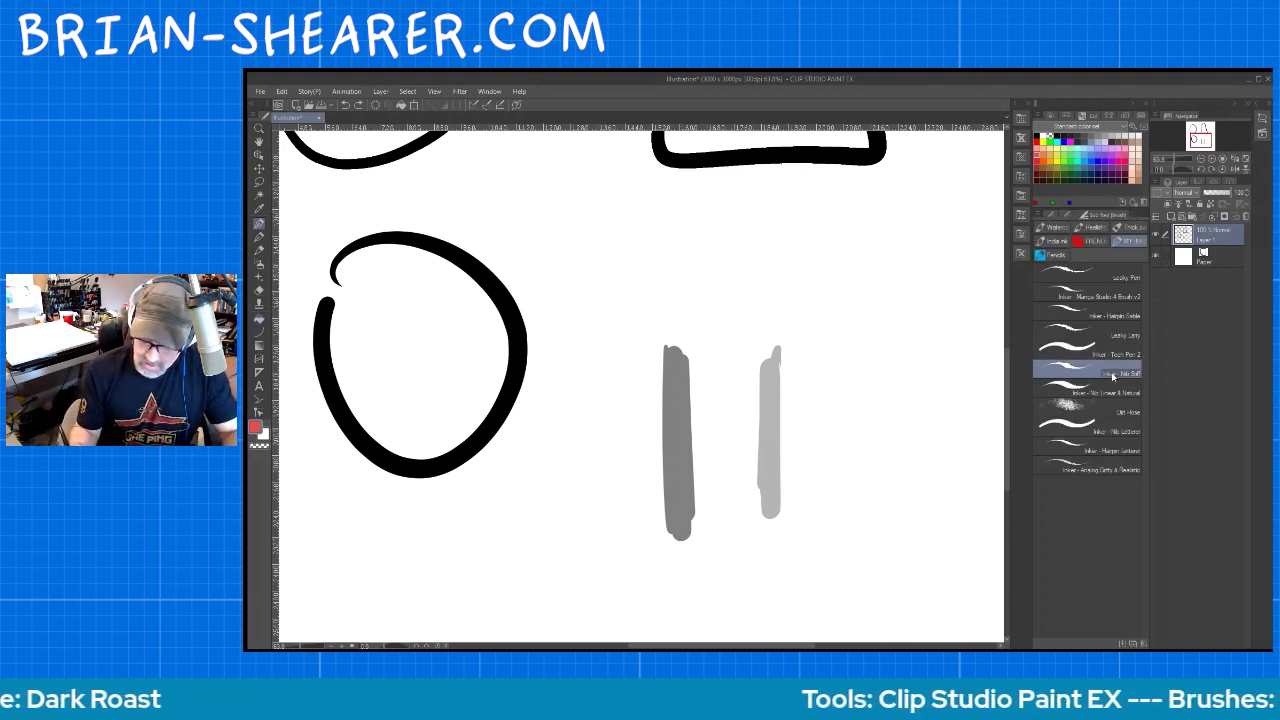
pyautogui.click(1120, 432)
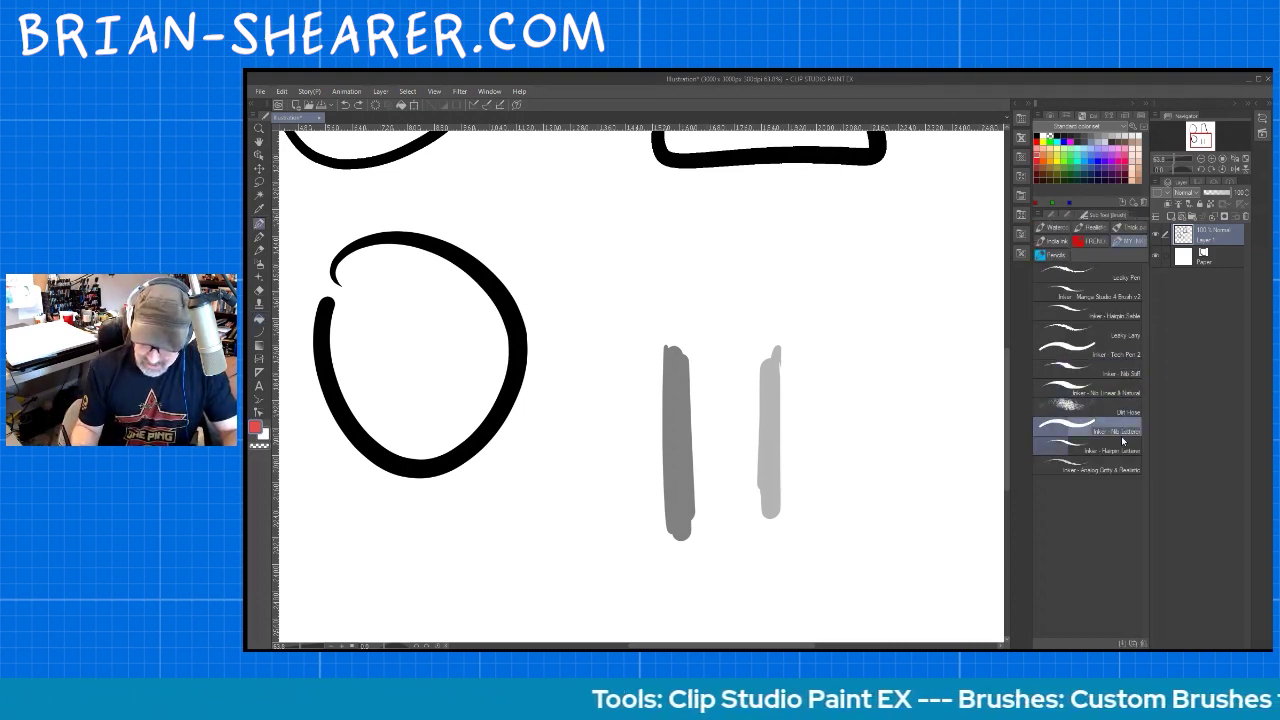
pyautogui.click(1118, 449)
pyautogui.moveTo(863, 240); pyautogui.dragTo(875, 285)
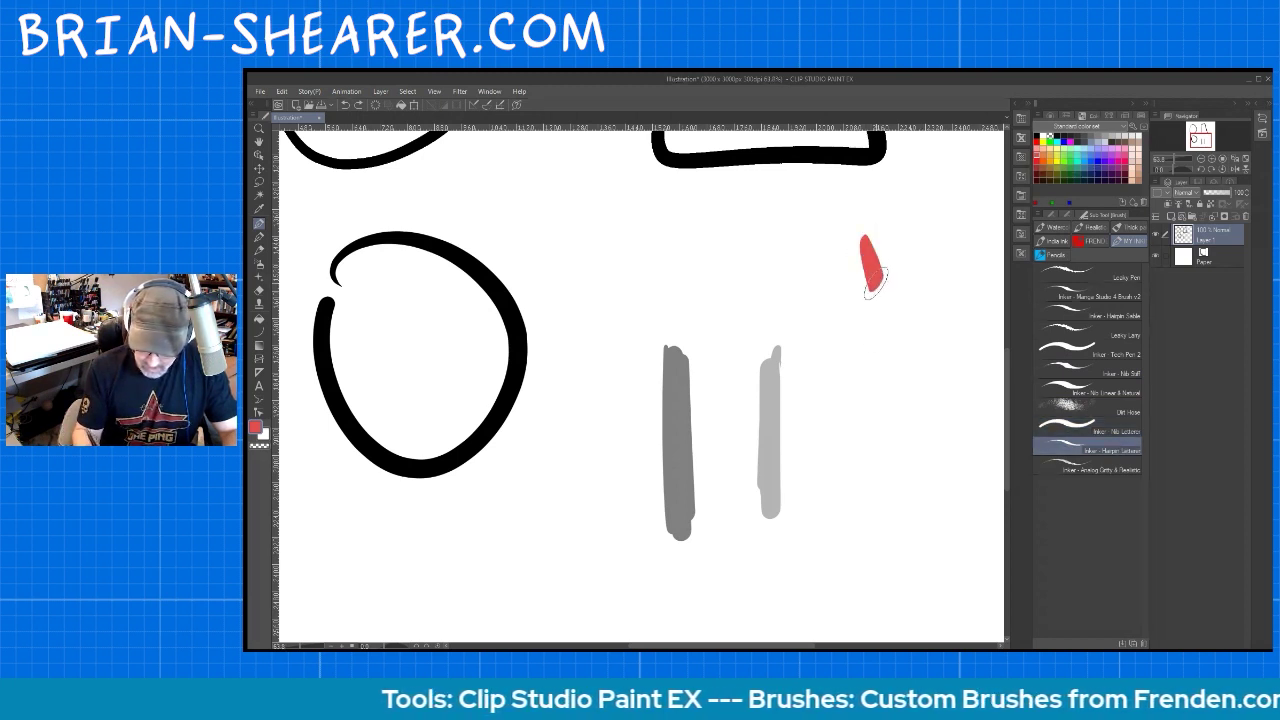
pyautogui.hotkey('ctrl', 'z')
pyautogui.click(1038, 139)
pyautogui.moveTo(818, 231); pyautogui.dragTo(880, 293)
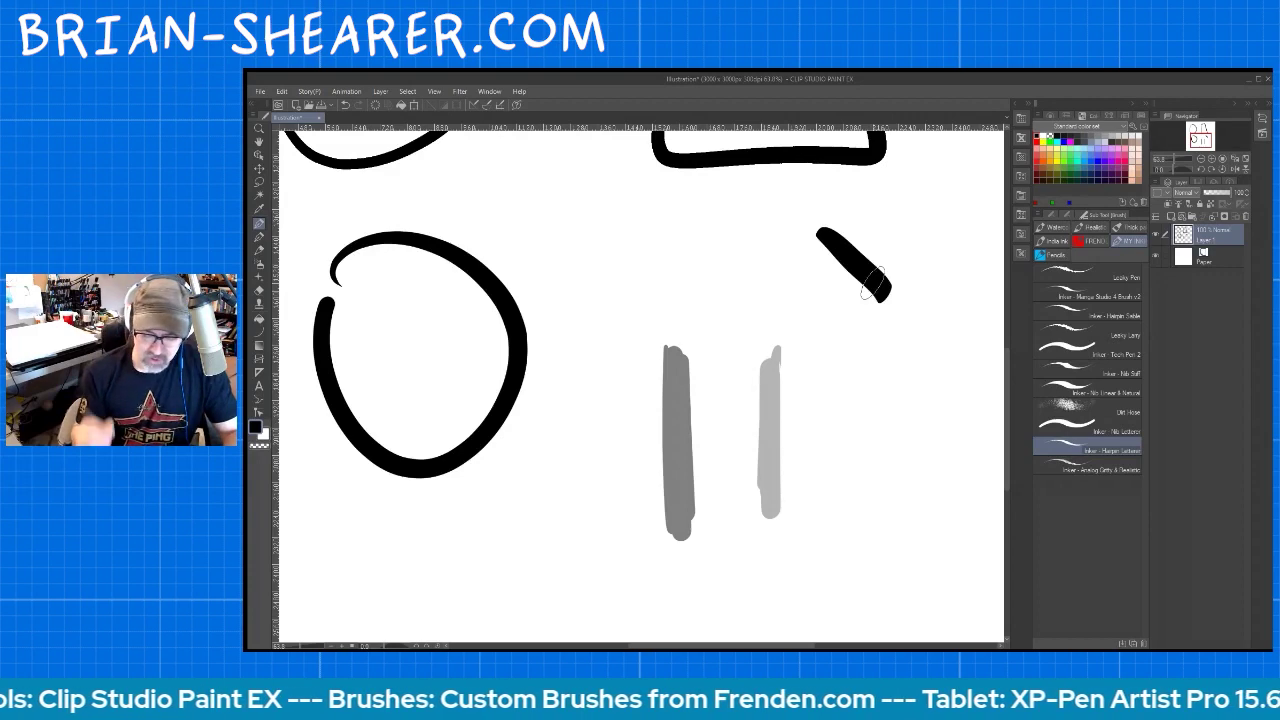
# Turn anti-aliasing off, draw a hard-edged teardrop outline, and pick red for the Fill tool
pyautogui.click(1090, 215)
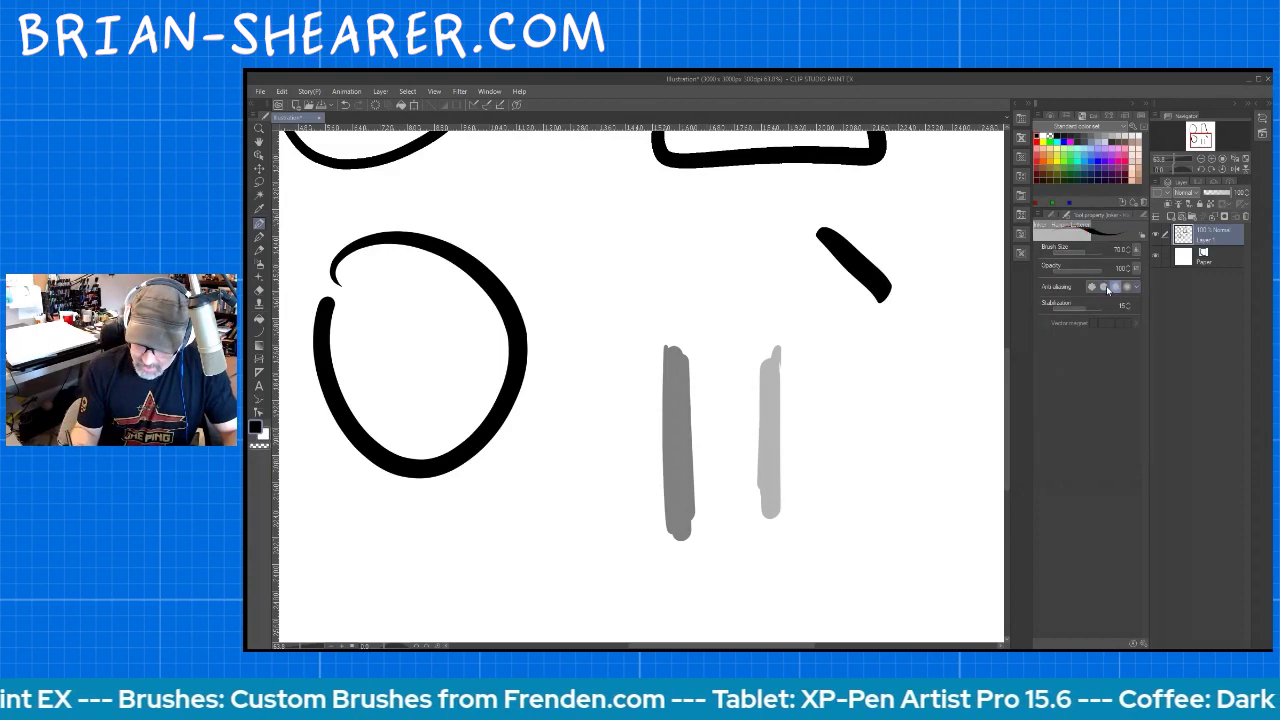
pyautogui.moveTo(860, 327)
pyautogui.mouseDown()
pyautogui.moveTo(894, 384)
pyautogui.moveTo(912, 342)
pyautogui.moveTo(942, 330)
pyautogui.mouseUp()
pyautogui.hotkey('ctrl', 'space')
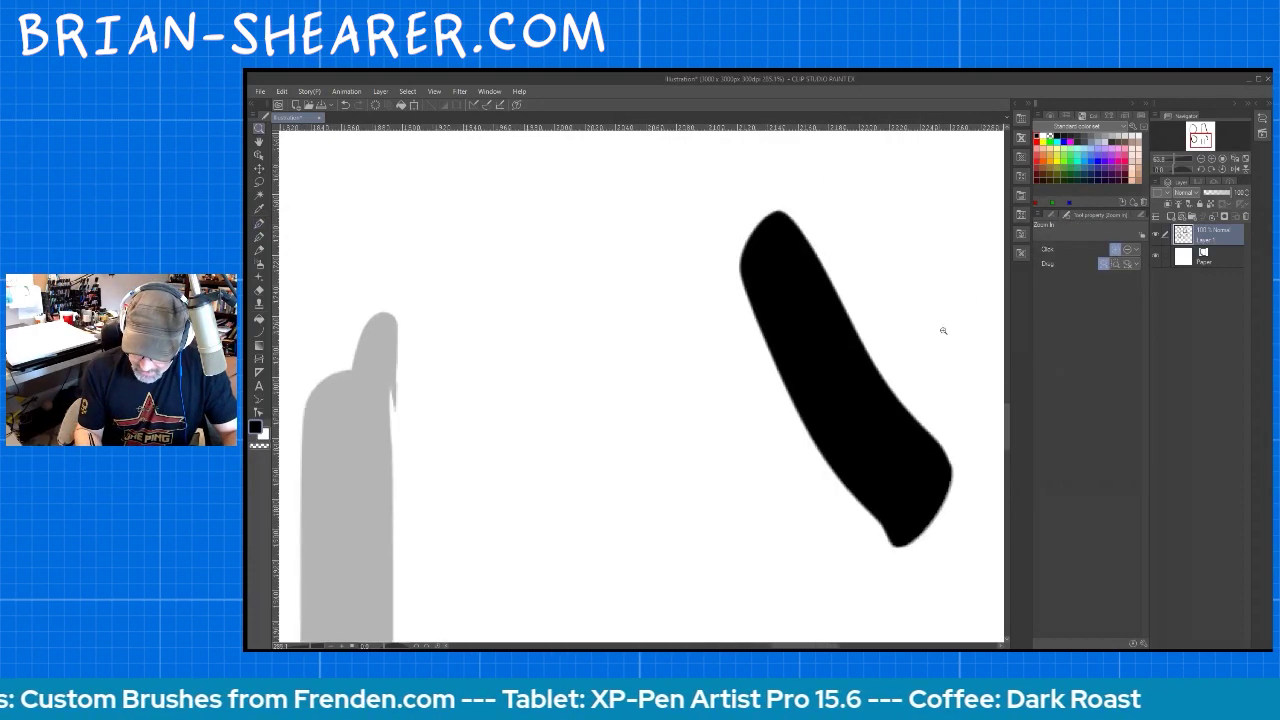
pyautogui.click(942, 330)
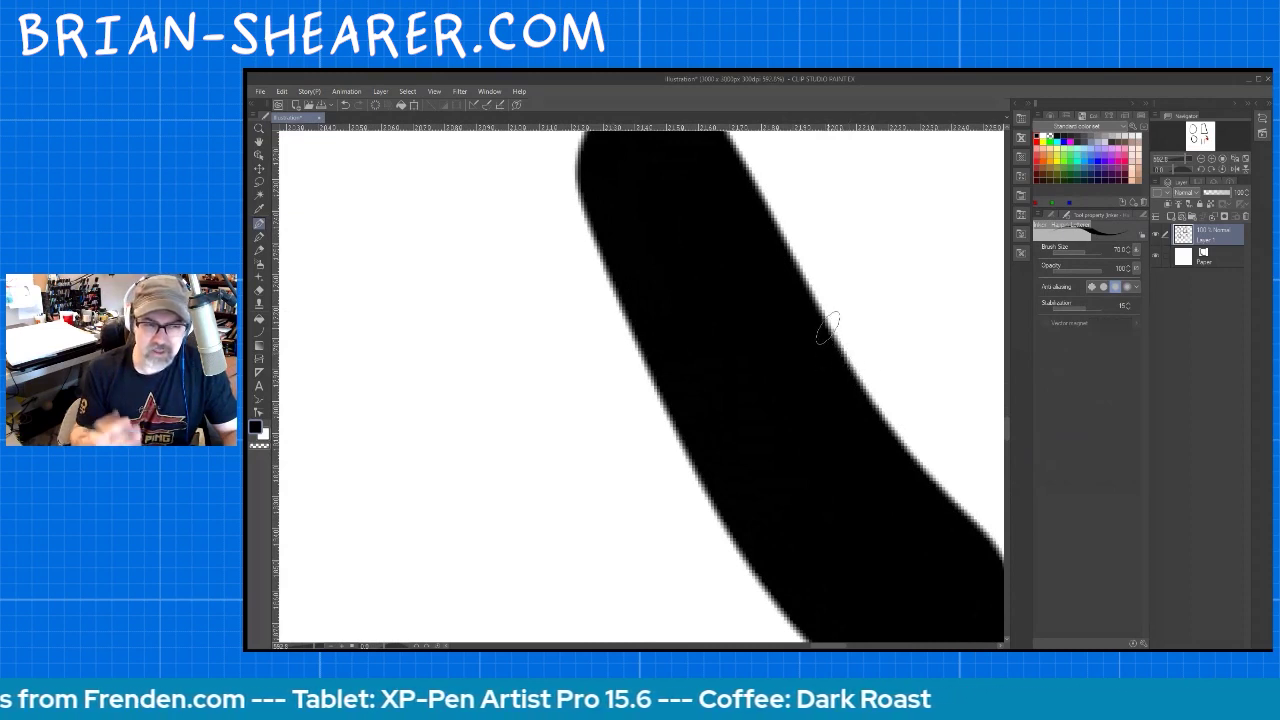
pyautogui.click(1092, 287)
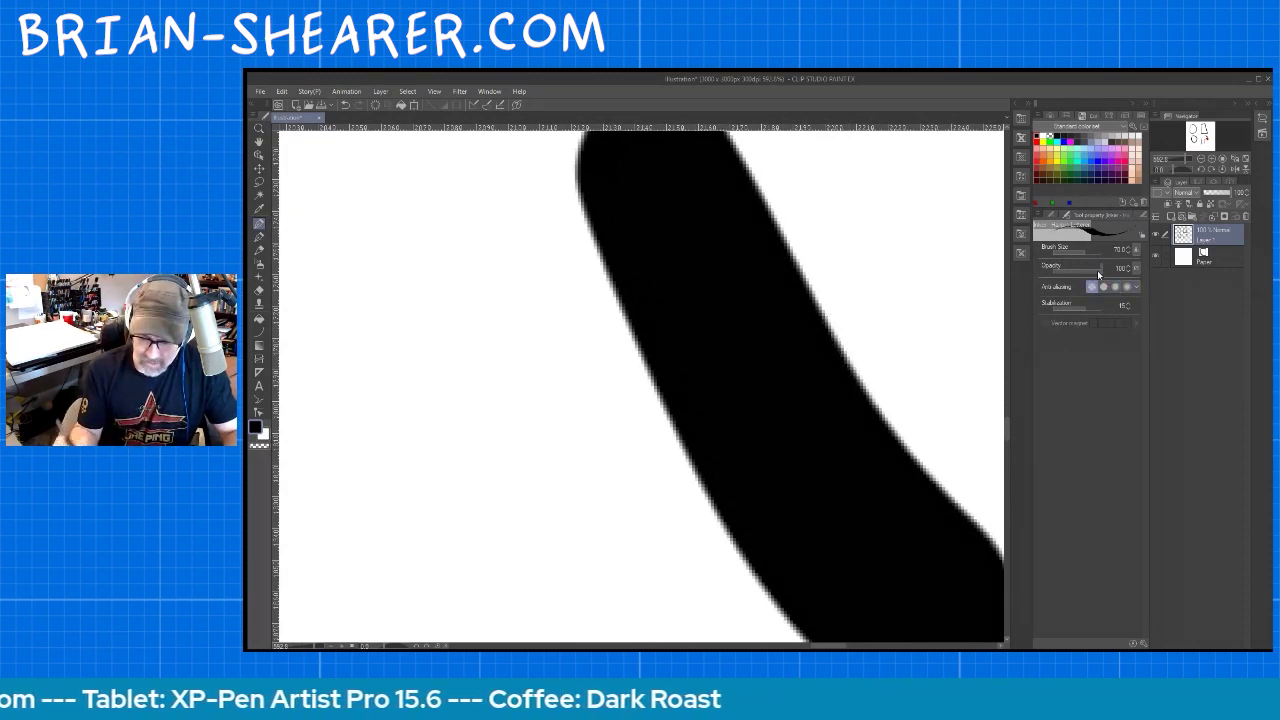
pyautogui.moveTo(494, 240); pyautogui.dragTo(574, 486)
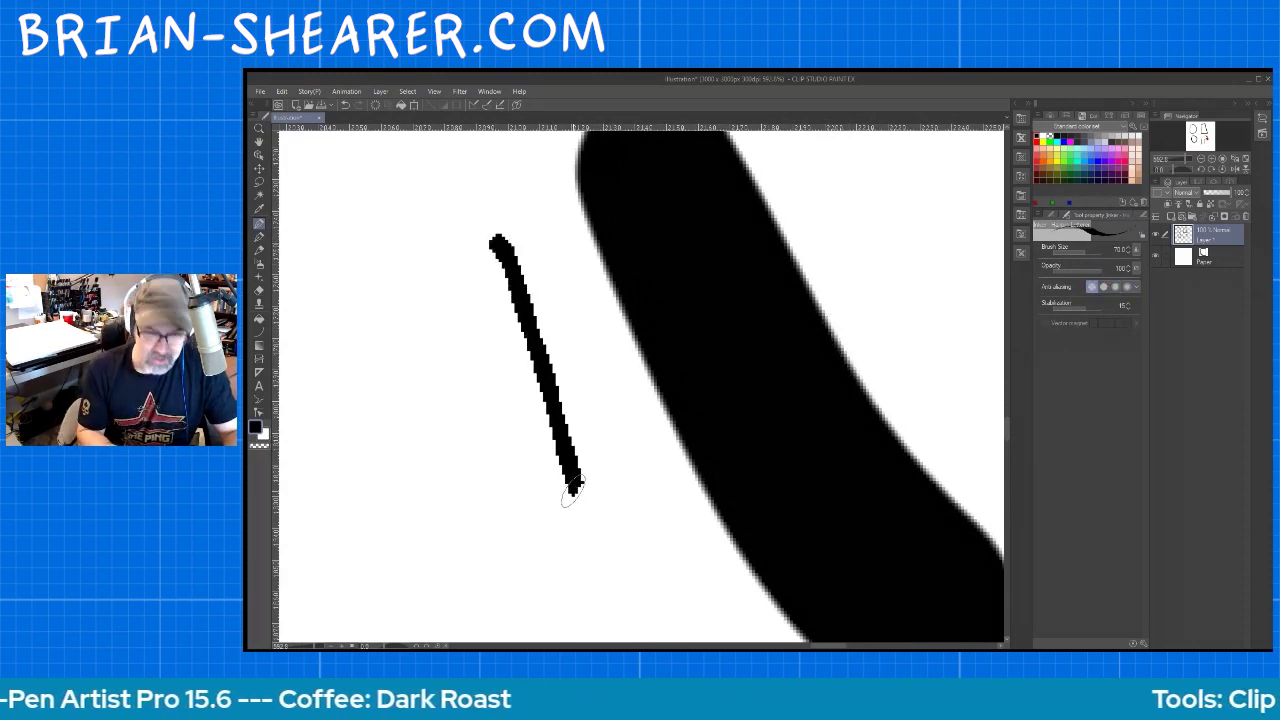
pyautogui.moveTo(497, 245); pyautogui.dragTo(576, 486)
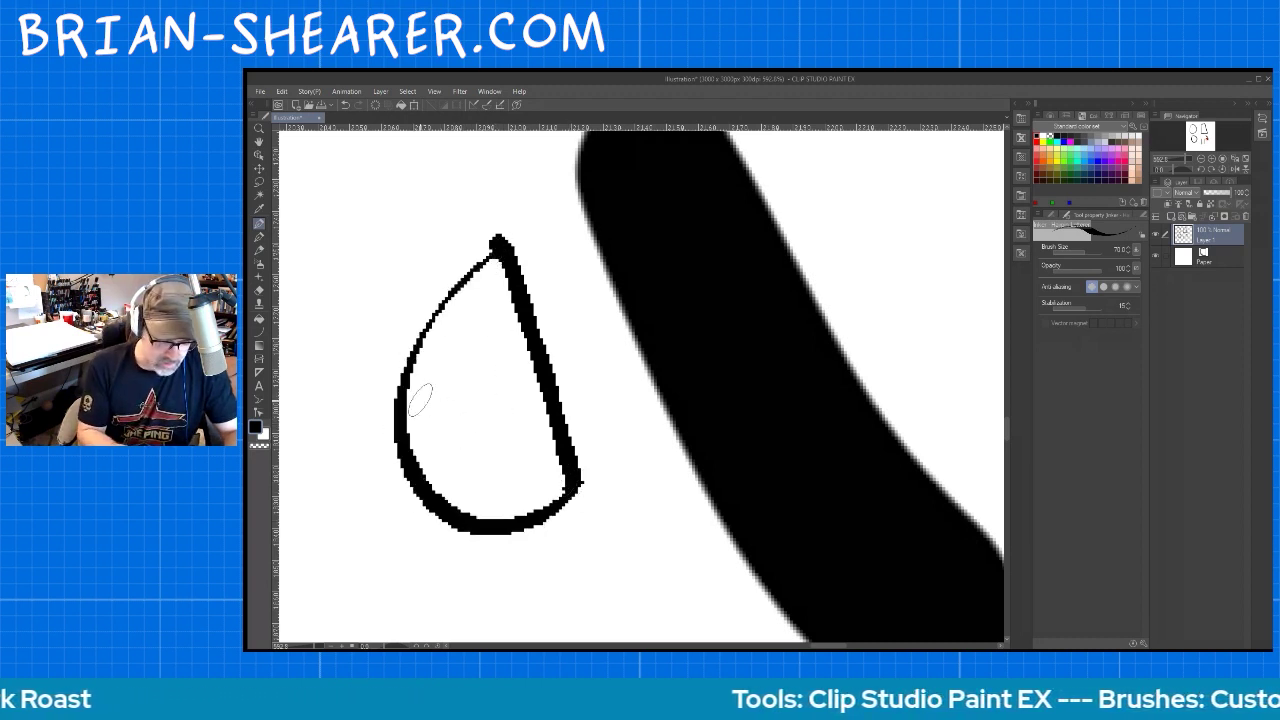
pyautogui.click(259, 319)
pyautogui.click(1040, 146)
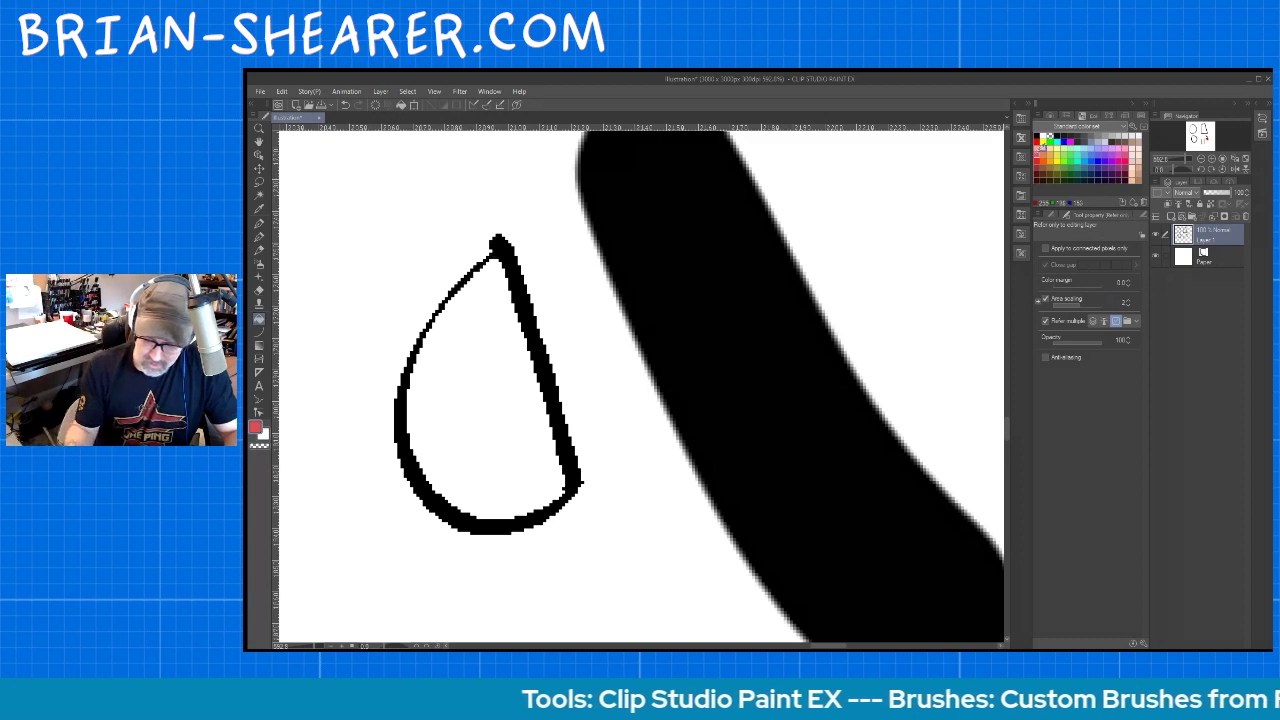
# Try red fills around the teardrop with connected-pixels-only and Close gap, then undo them and its curve
pyautogui.click(493, 417)
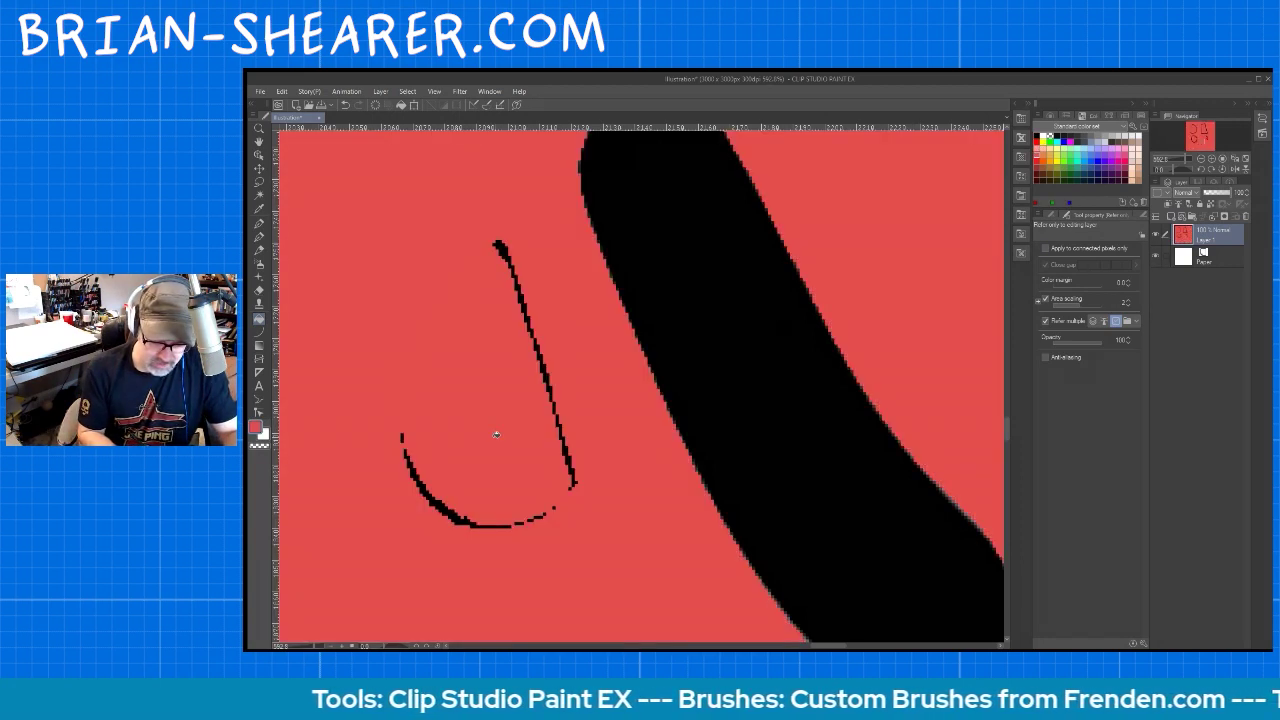
pyautogui.hotkey('ctrl', 'z')
pyautogui.click(1127, 304)
pyautogui.click(1094, 248)
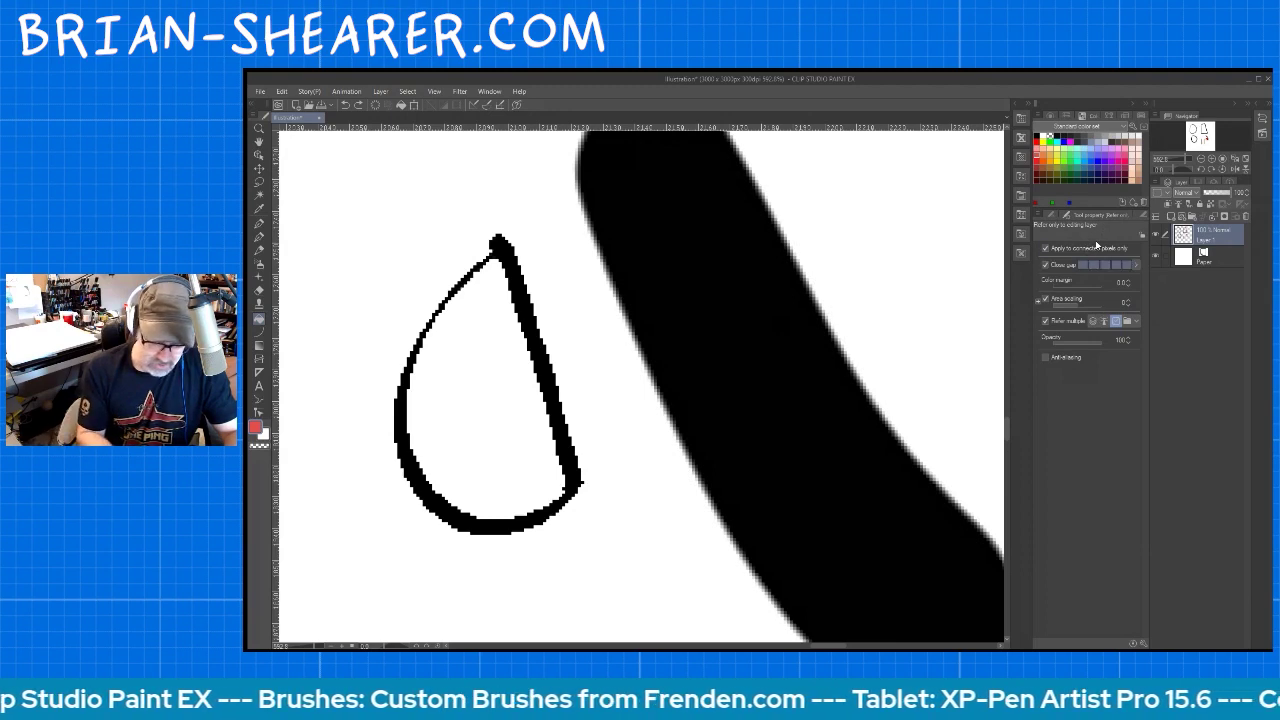
pyautogui.click(486, 427)
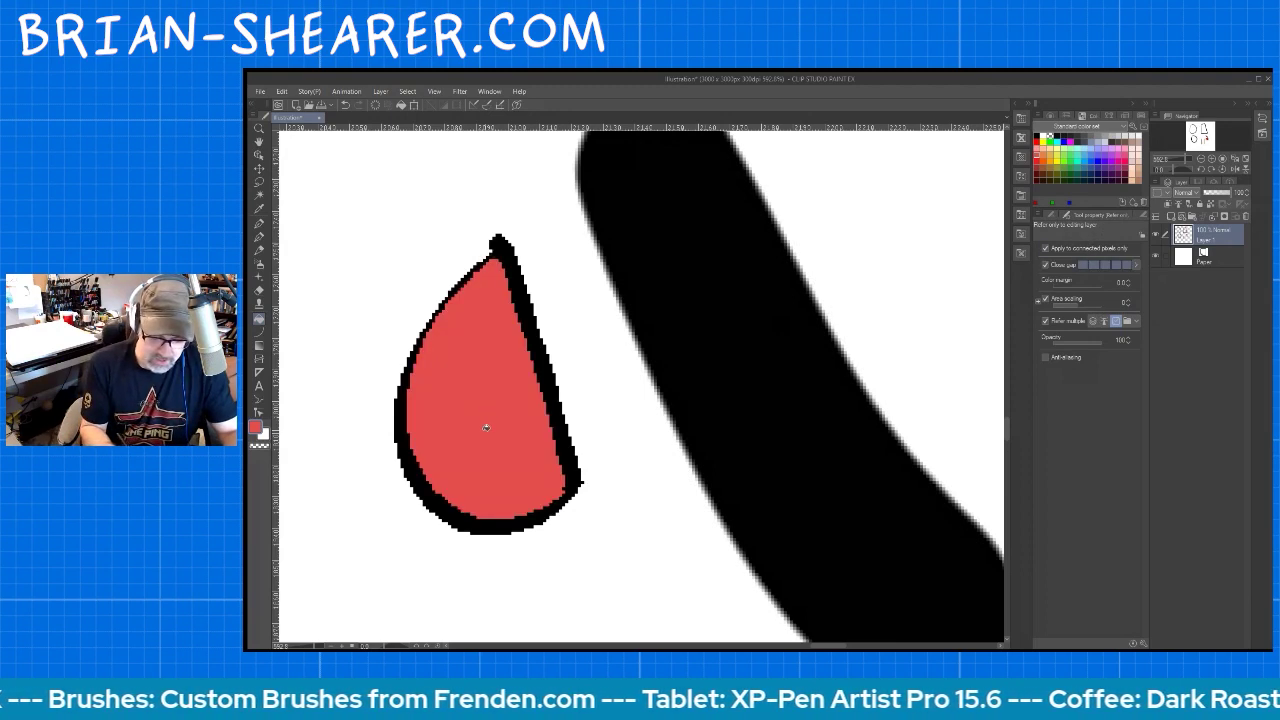
pyautogui.click(608, 389)
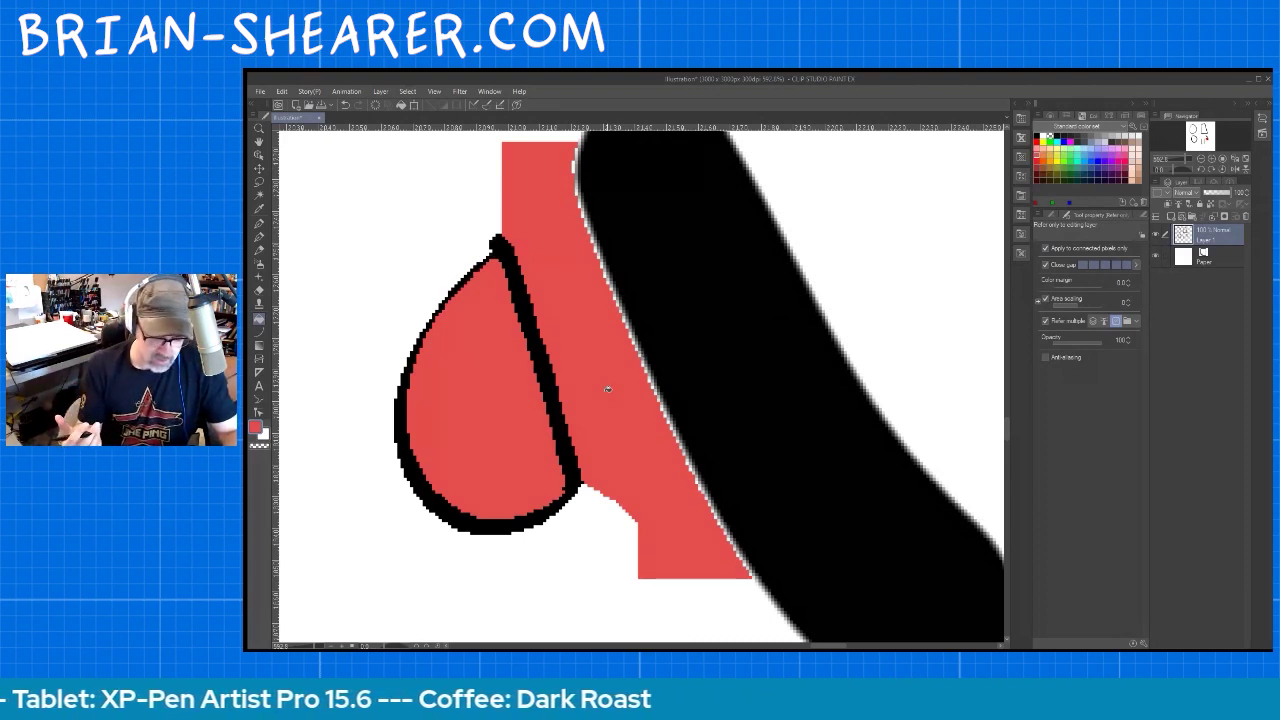
pyautogui.hotkey('ctrl', 'z')
pyautogui.hotkey('ctrl', 'z')
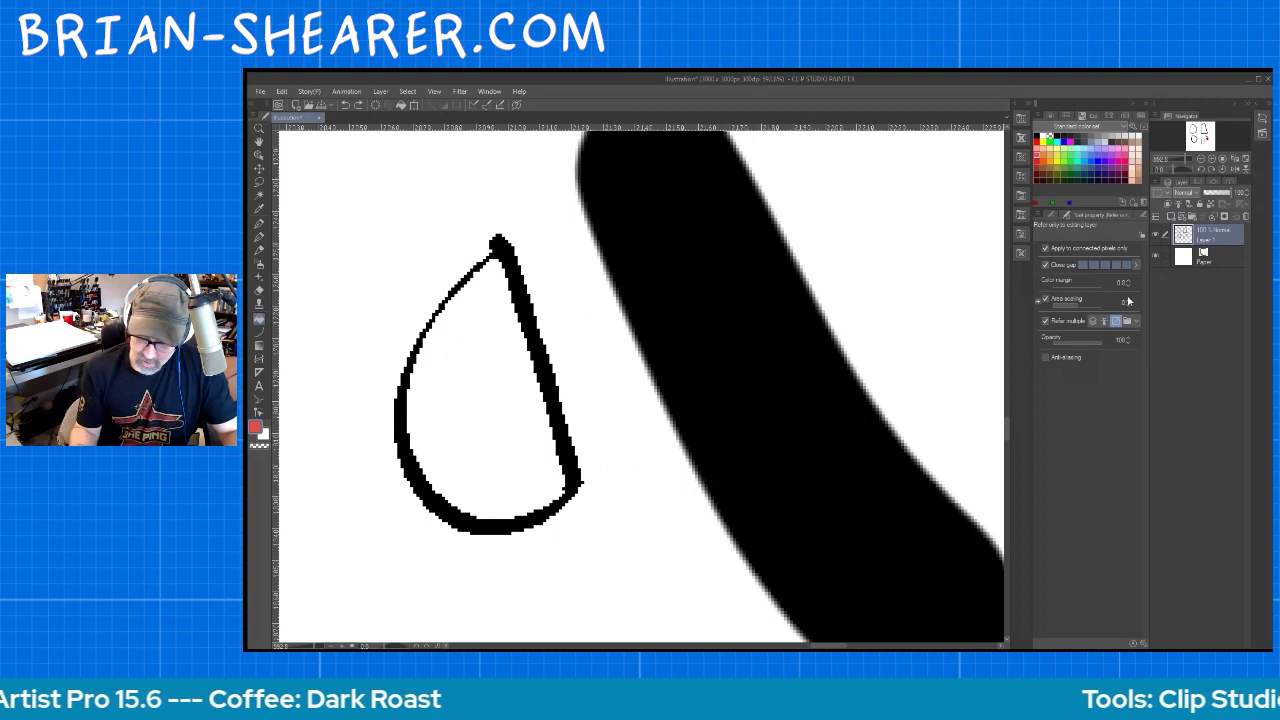
pyautogui.click(632, 470)
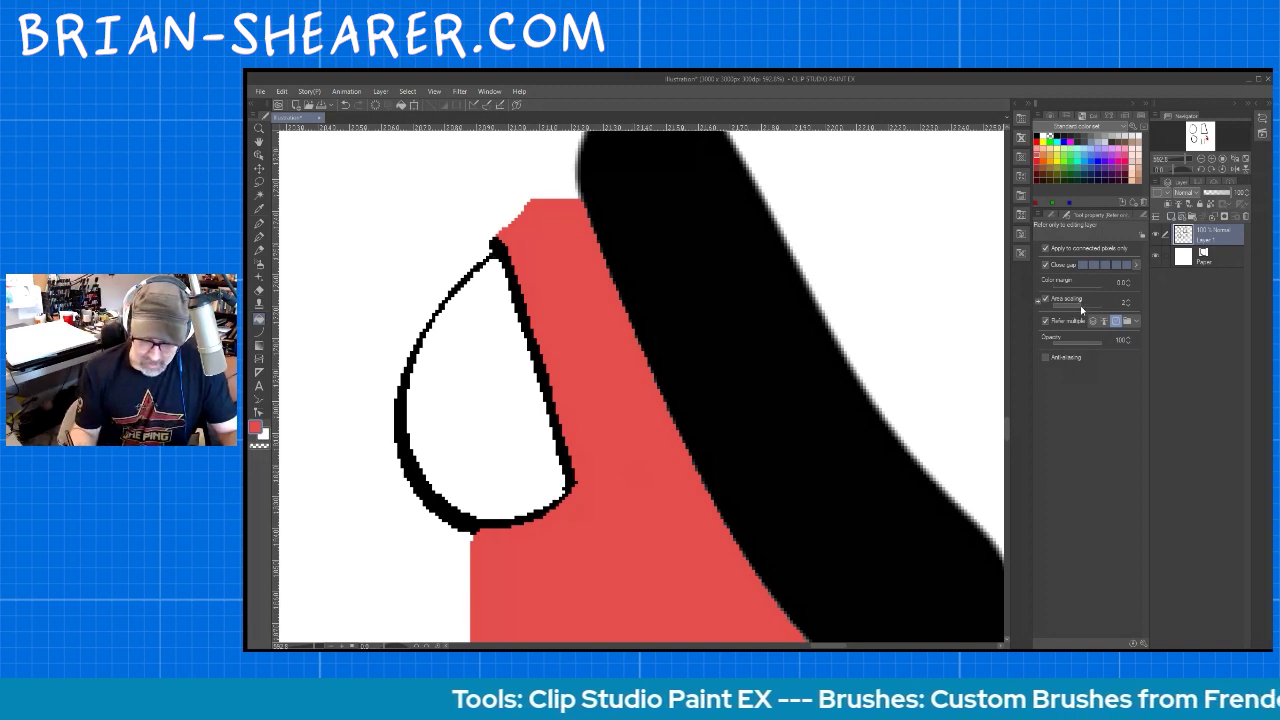
pyautogui.hotkey('ctrl', 'z')
pyautogui.hotkey('ctrl', 'z')
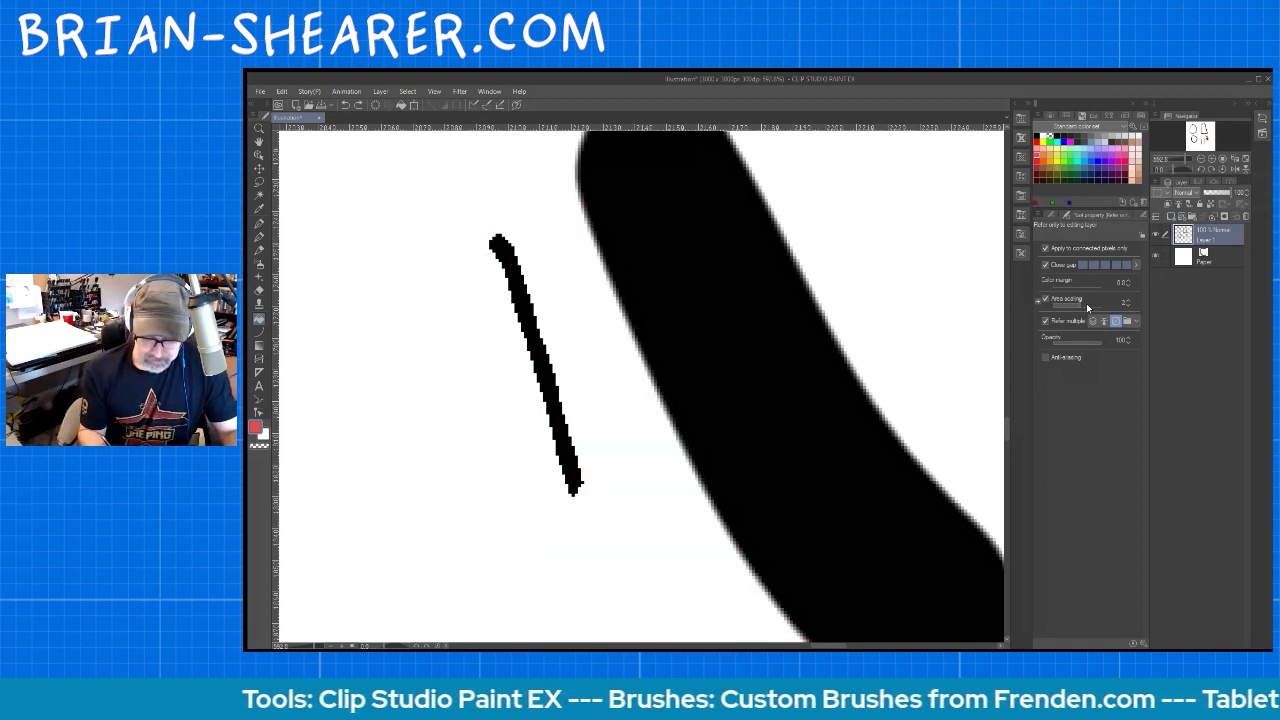
# Pan to the empty area below the strokes and paint a large black blob with a size-500 brush
pyautogui.scroll(-6, 790, 343)
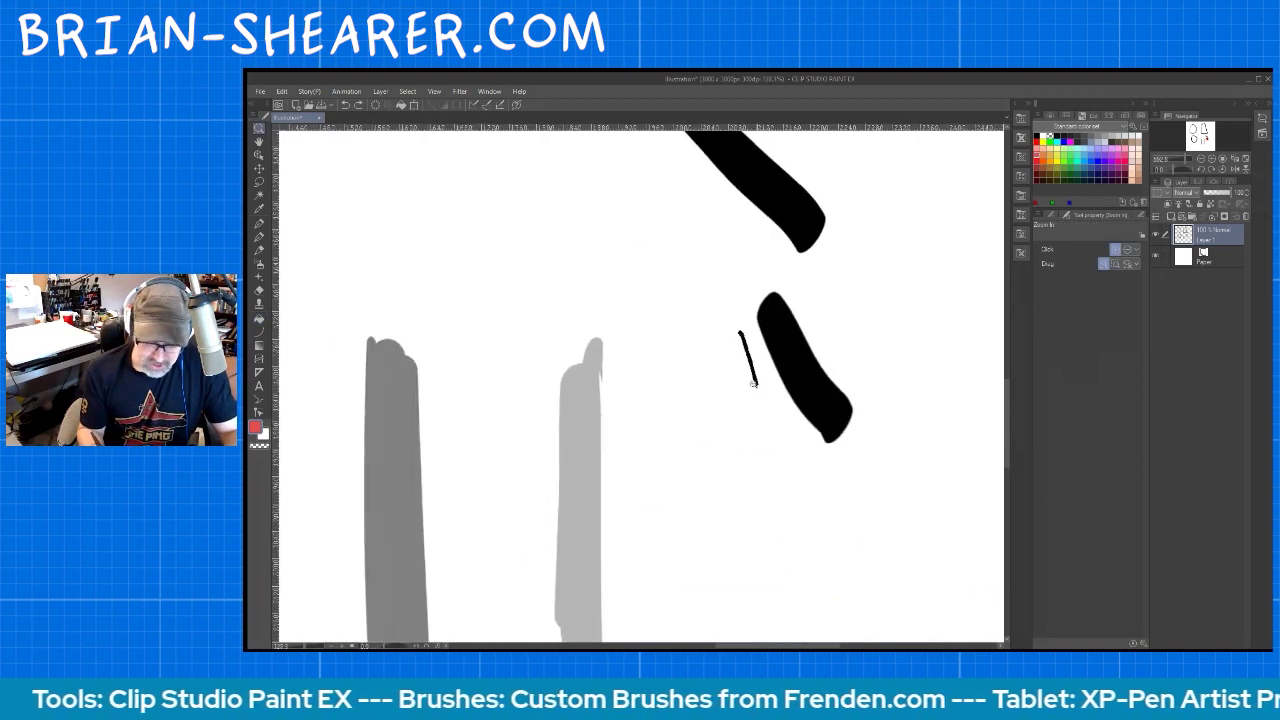
pyautogui.moveTo(834, 402); pyautogui.dragTo(802, 356)
pyautogui.press('m')
pyautogui.press('m')
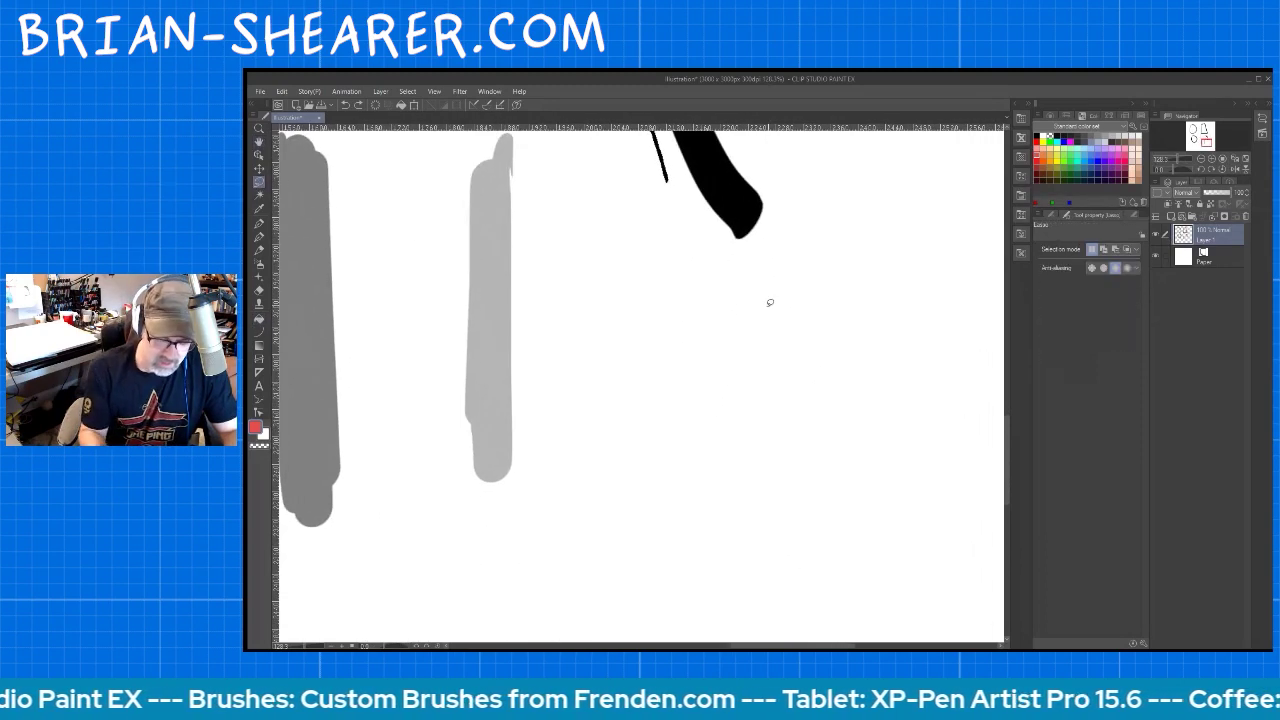
pyautogui.press('b')
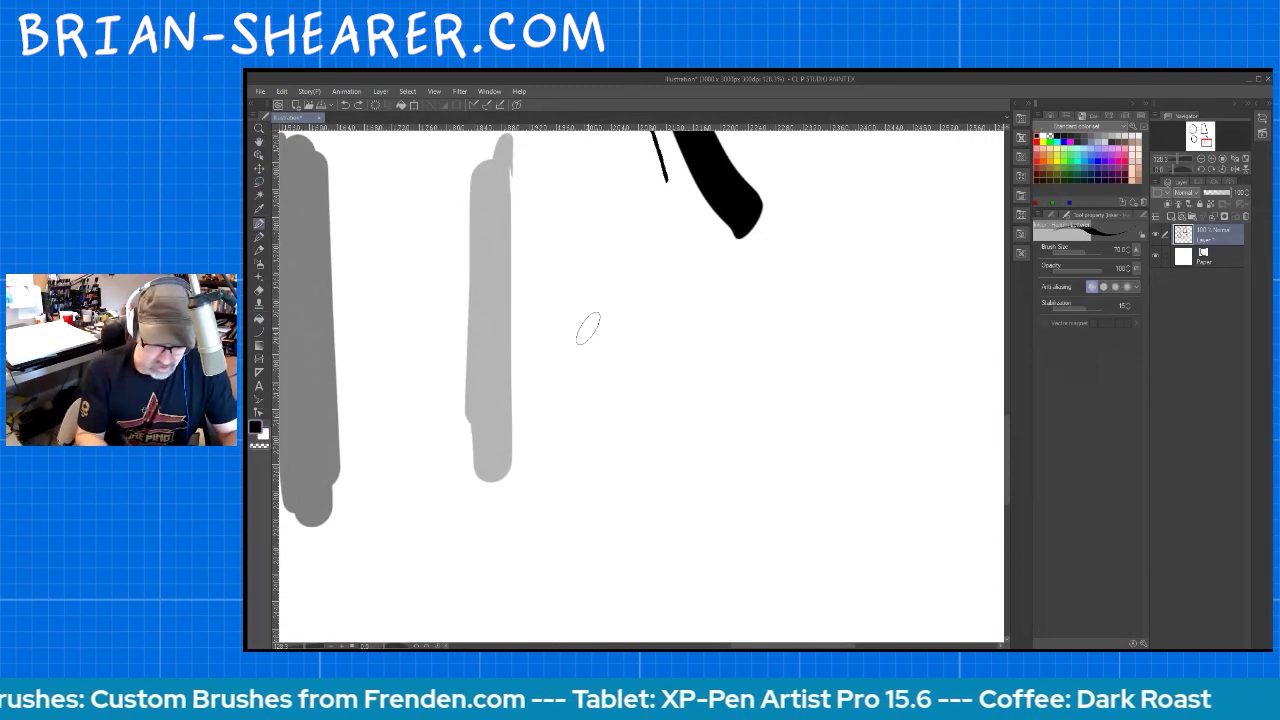
pyautogui.moveTo(600, 340)
pyautogui.mouseDown()
pyautogui.moveTo(624, 380)
pyautogui.moveTo(744, 417)
pyautogui.moveTo(662, 390)
pyautogui.moveTo(652, 348)
pyautogui.moveTo(673, 405)
pyautogui.moveTo(588, 498)
pyautogui.moveTo(720, 400)
pyautogui.mouseUp()
# Erase a thin white line and several small white dots into the blob
pyautogui.press('e')
pyautogui.moveTo(677, 334)
pyautogui.mouseDown()
pyautogui.moveTo(611, 384)
pyautogui.moveTo(651, 362)
pyautogui.moveTo(671, 417)
pyautogui.mouseUp()
pyautogui.click(631, 468)
pyautogui.press(']')
pyautogui.click(726, 391)
pyautogui.click(696, 356)
pyautogui.click(735, 308)
pyautogui.click(704, 453)
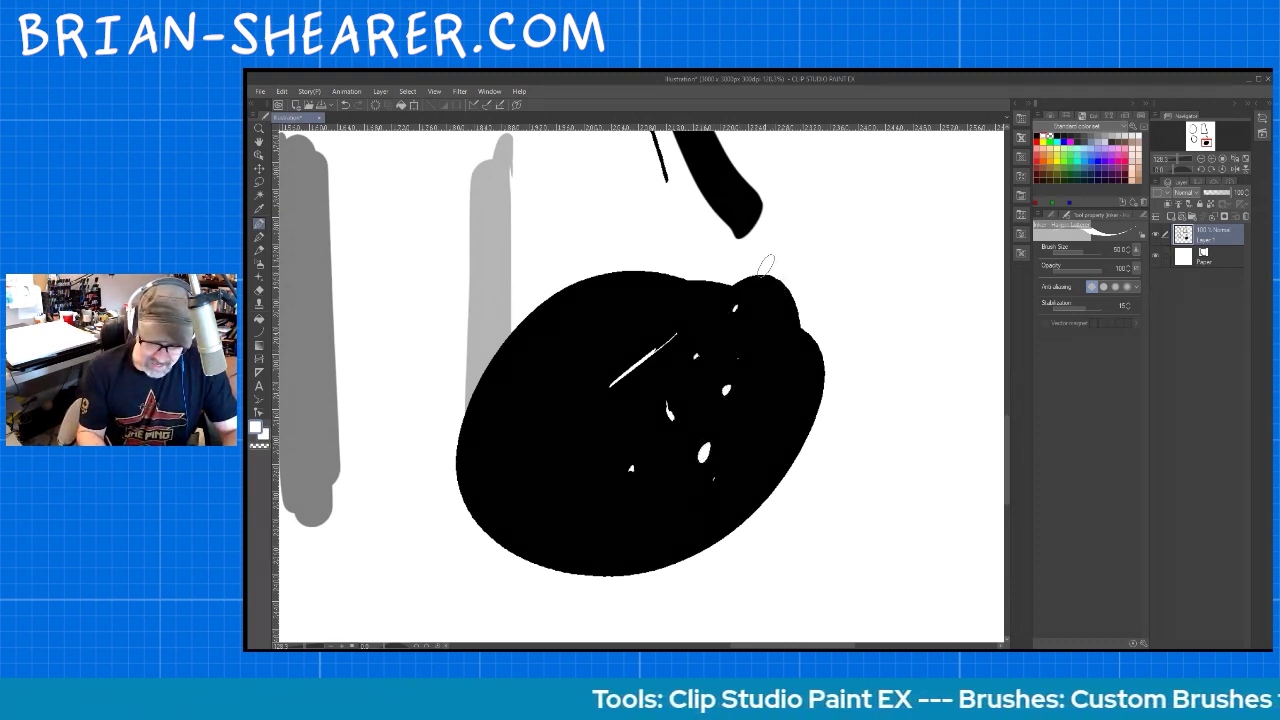
# Erase a white streak across the blob and a long thin curving line down it
pyautogui.moveTo(619, 372)
pyautogui.mouseDown()
pyautogui.moveTo(694, 338)
pyautogui.moveTo(755, 347)
pyautogui.moveTo(727, 387)
pyautogui.moveTo(759, 378)
pyautogui.moveTo(711, 360)
pyautogui.moveTo(744, 372)
pyautogui.mouseUp()
pyautogui.moveTo(724, 283); pyautogui.dragTo(653, 570)
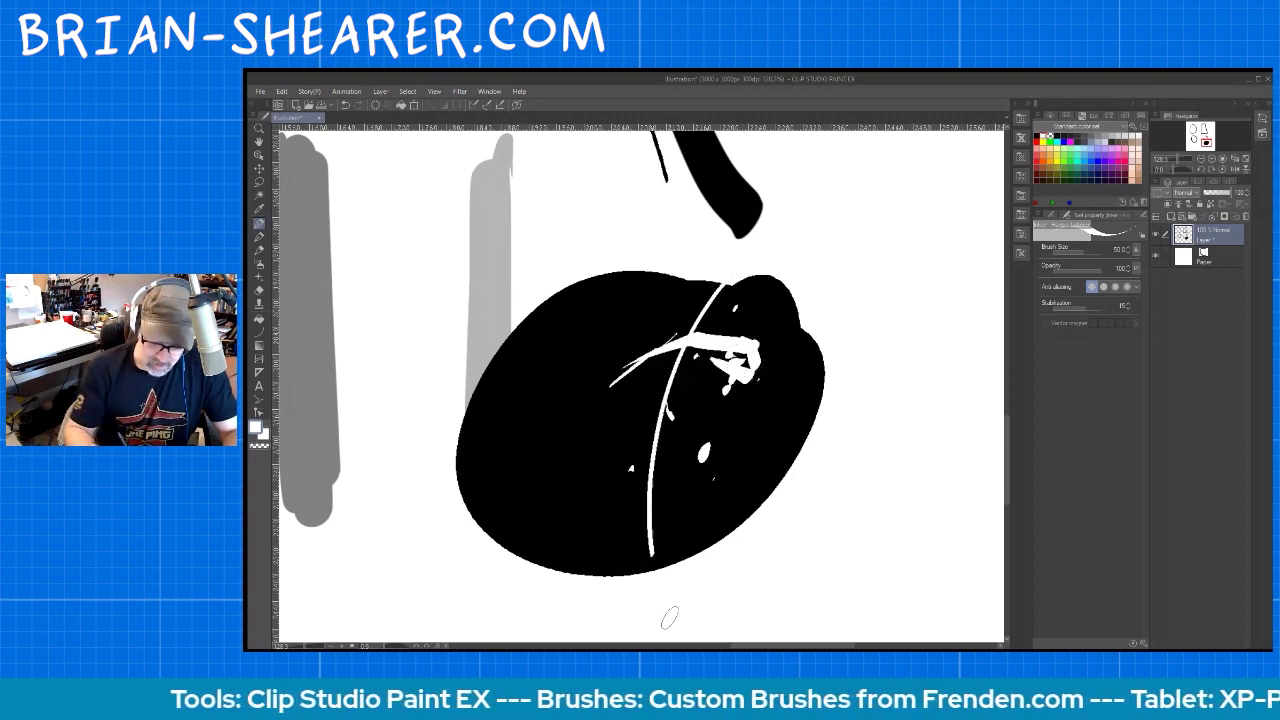
pyautogui.moveTo(740, 340); pyautogui.dragTo(738, 358)
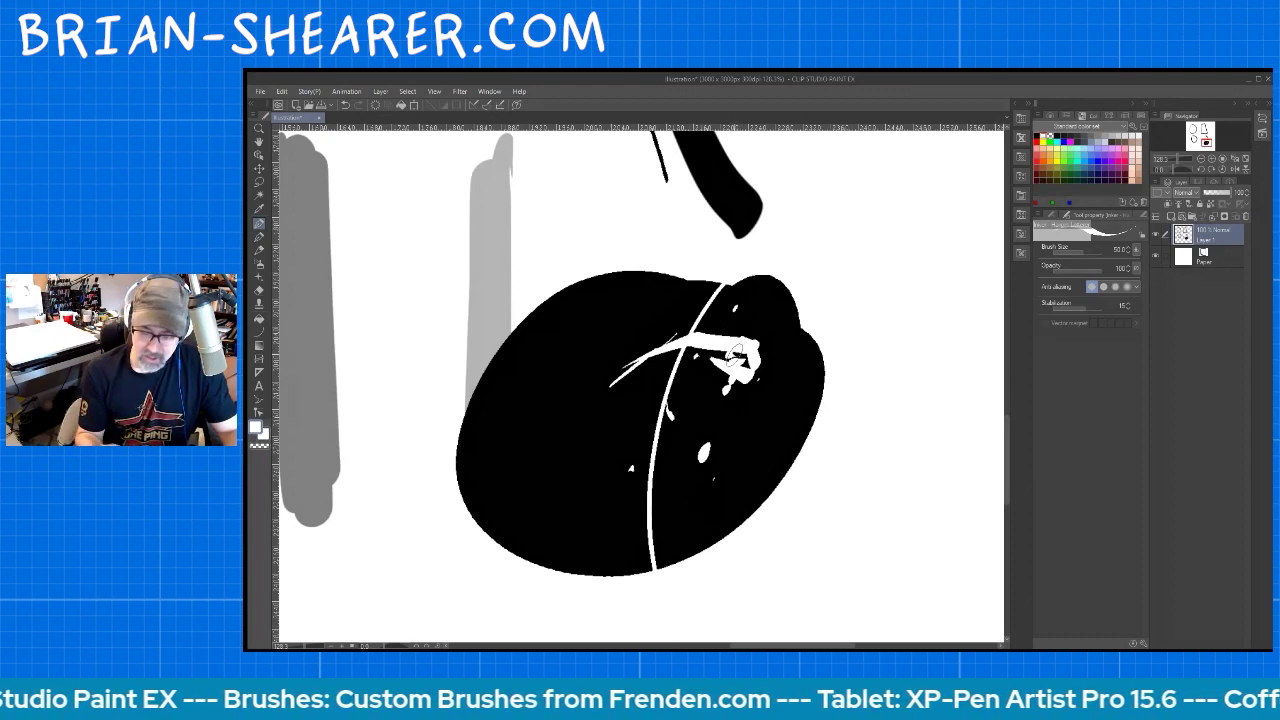
pyautogui.click(260, 320)
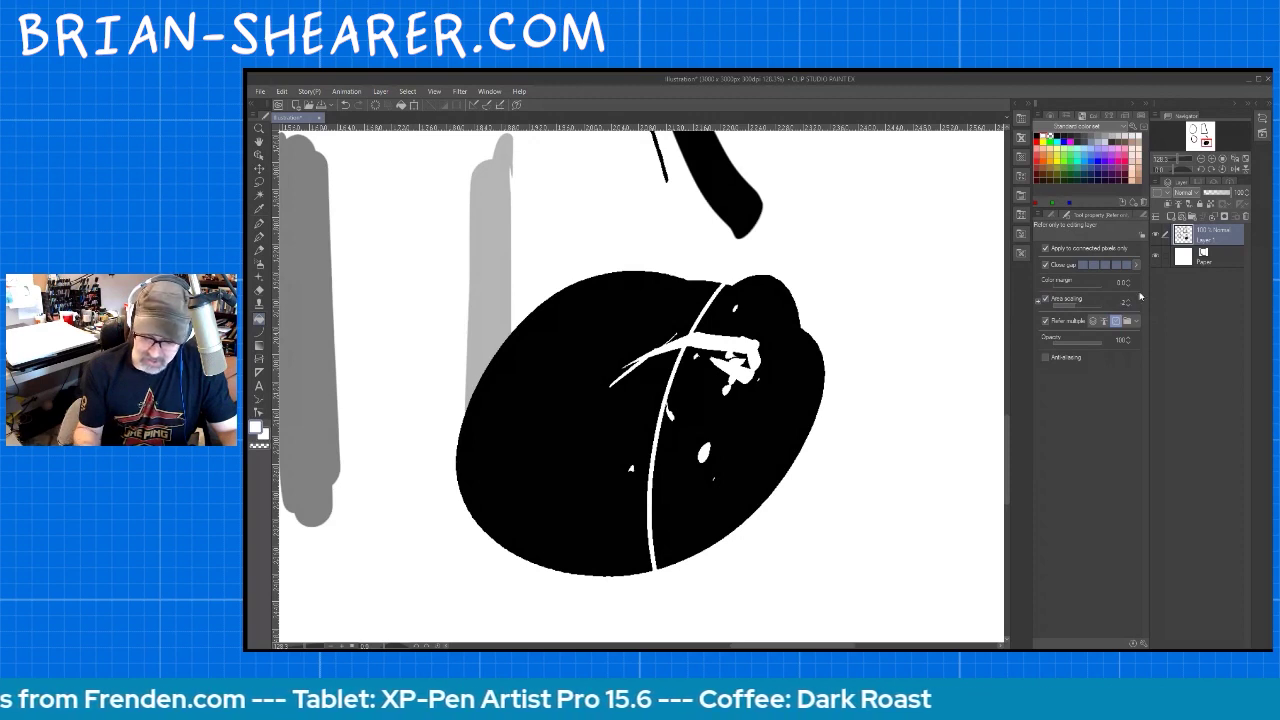
# Fill the blob's right part white and erase along its black-white boundary with the Hard eraser
pyautogui.click(775, 420)
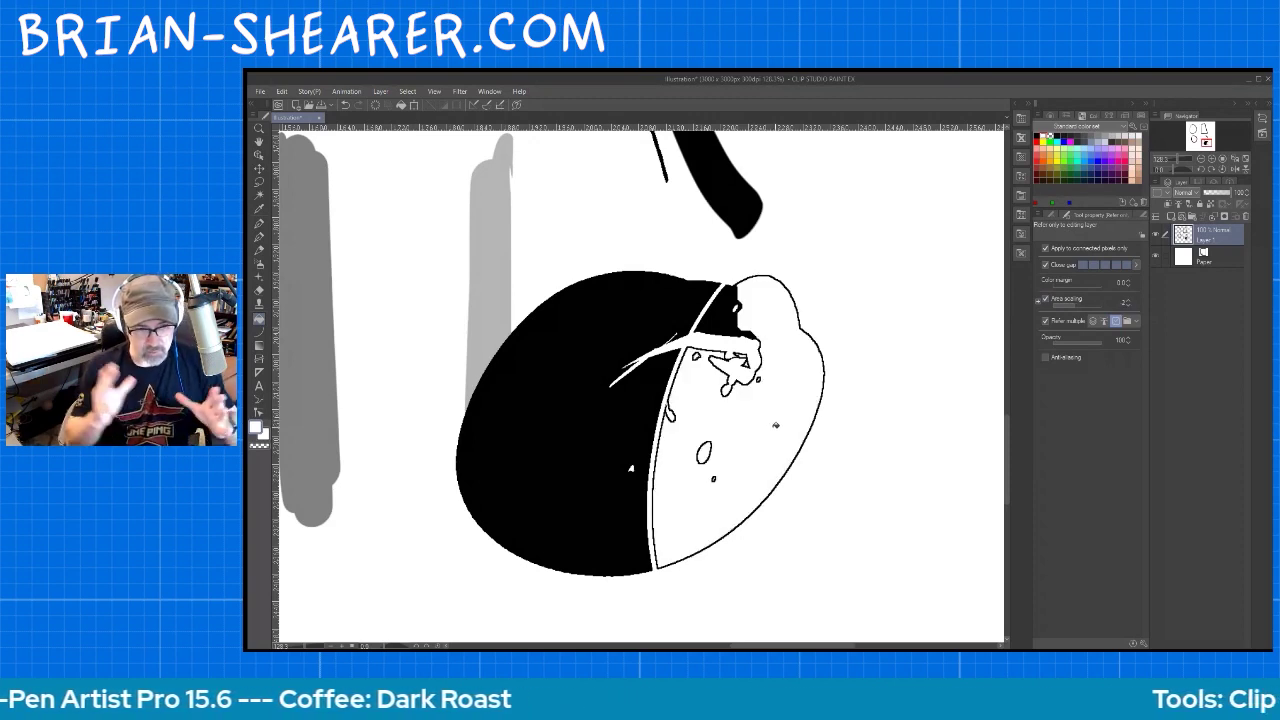
pyautogui.press('e')
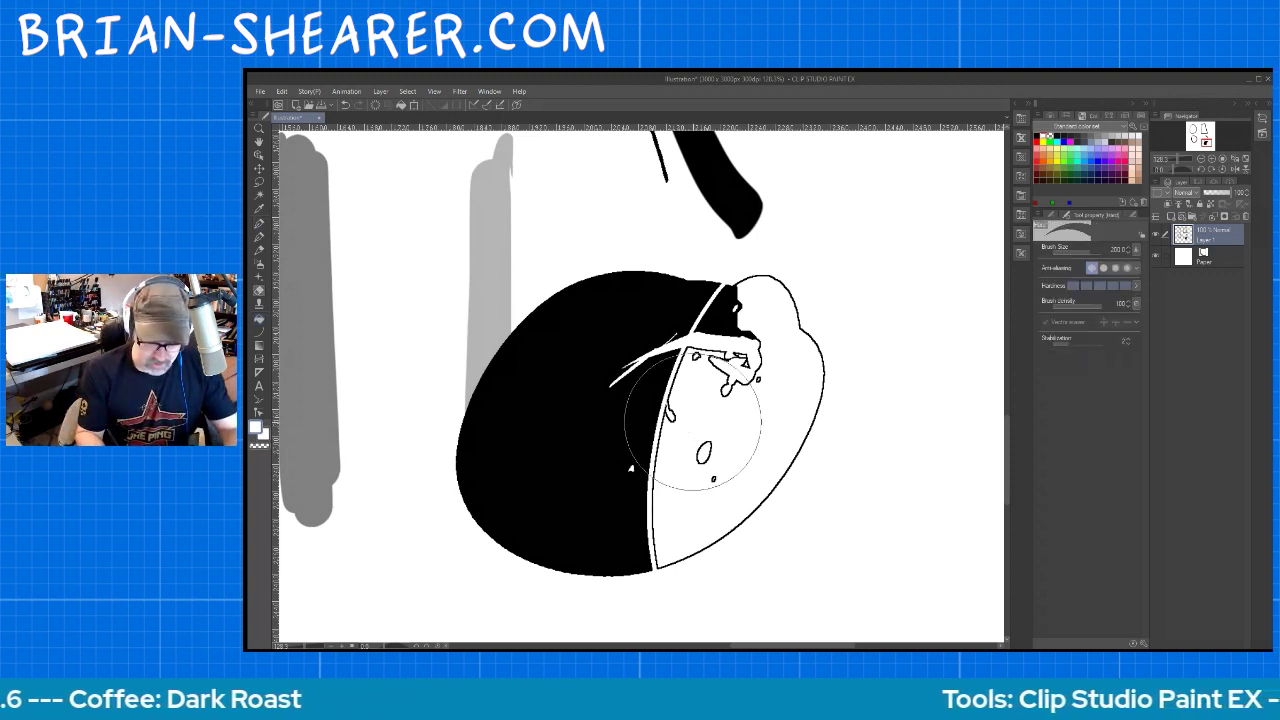
pyautogui.moveTo(685, 352)
pyautogui.mouseDown()
pyautogui.moveTo(658, 430)
pyautogui.moveTo(655, 568)
pyautogui.mouseUp()
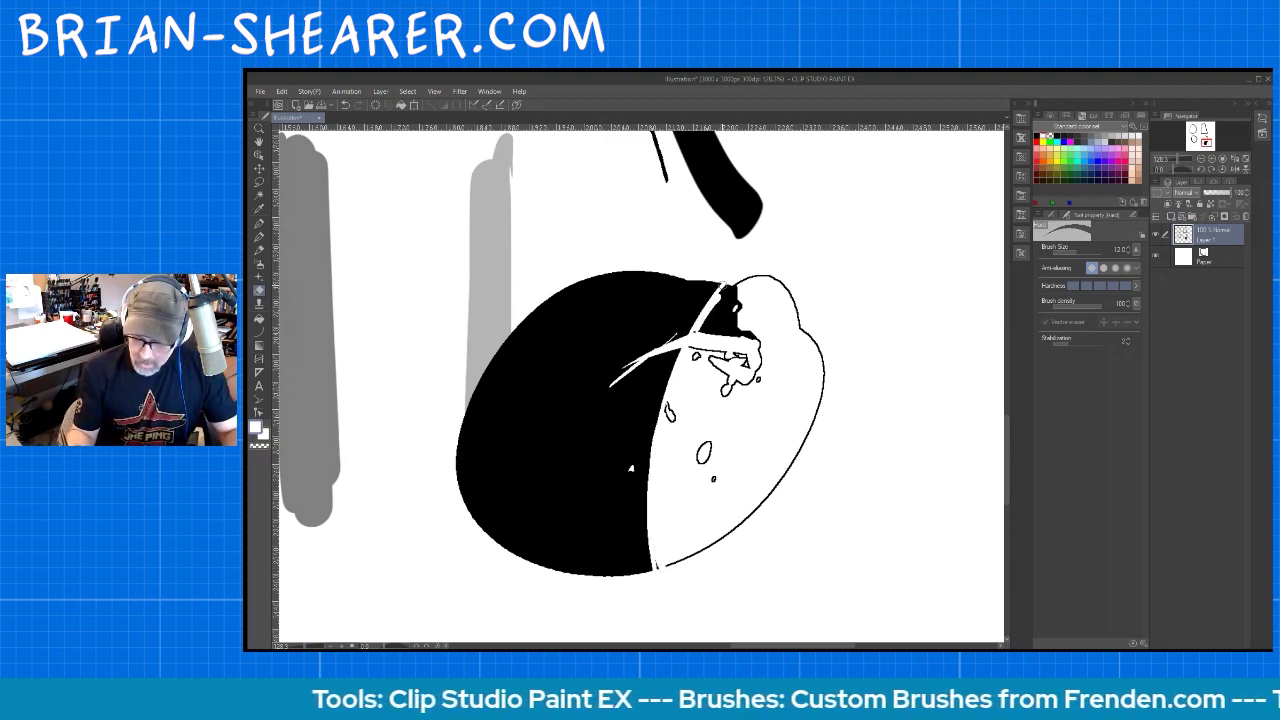
pyautogui.click(1140, 216)
# Change the Fill tool's Refer multiple setting to choose which layers it samples
pyautogui.press('g')
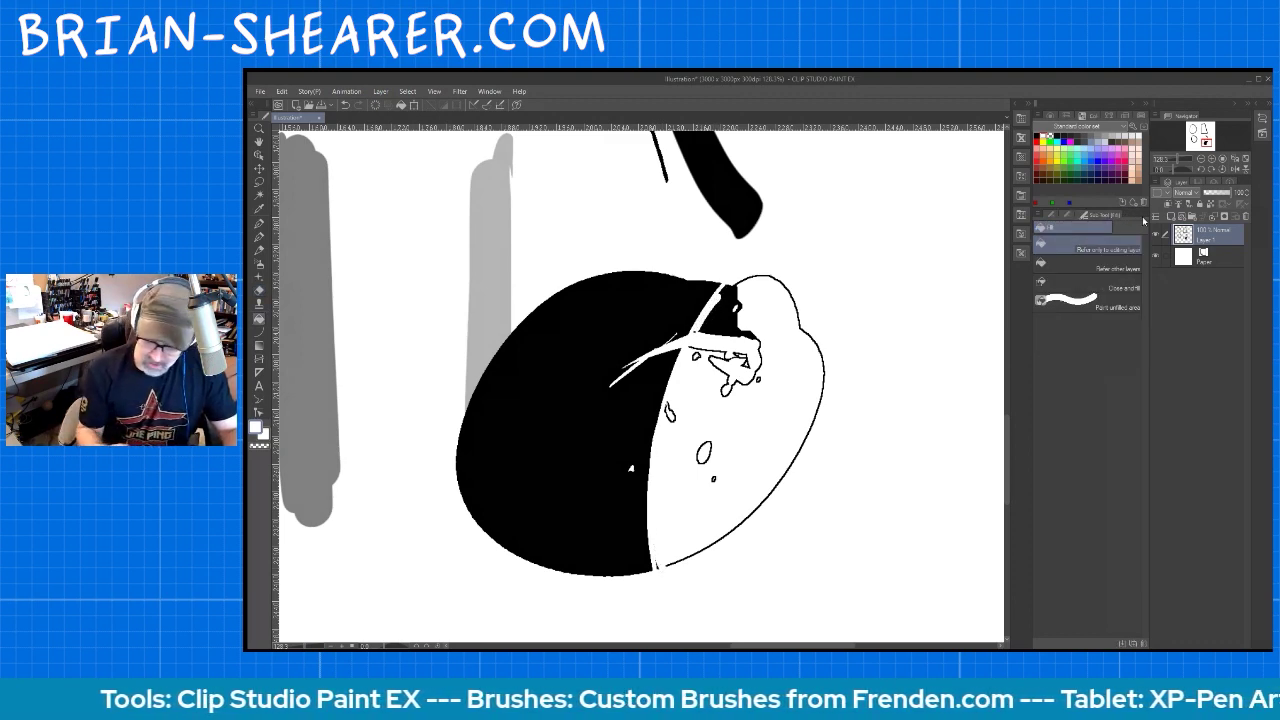
pyautogui.click(1079, 216)
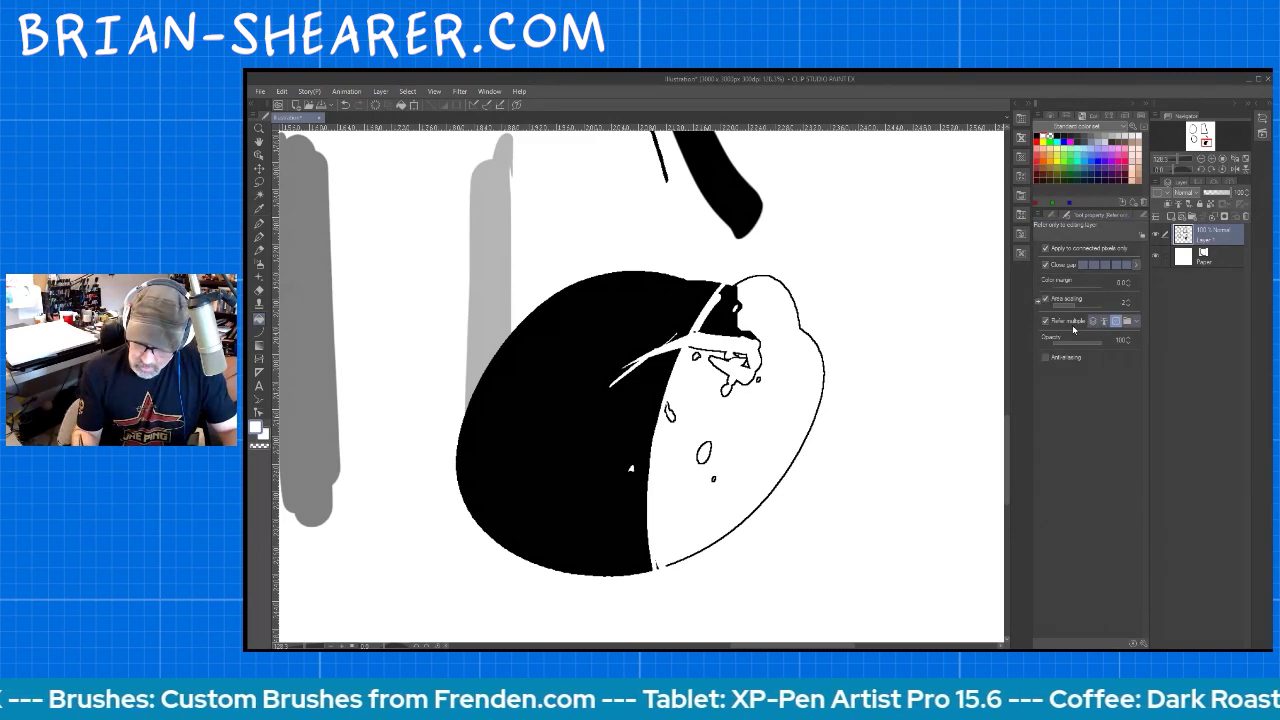
pyautogui.click(1115, 321)
pyautogui.press('h')
pyautogui.scroll(-5, 889, 394)
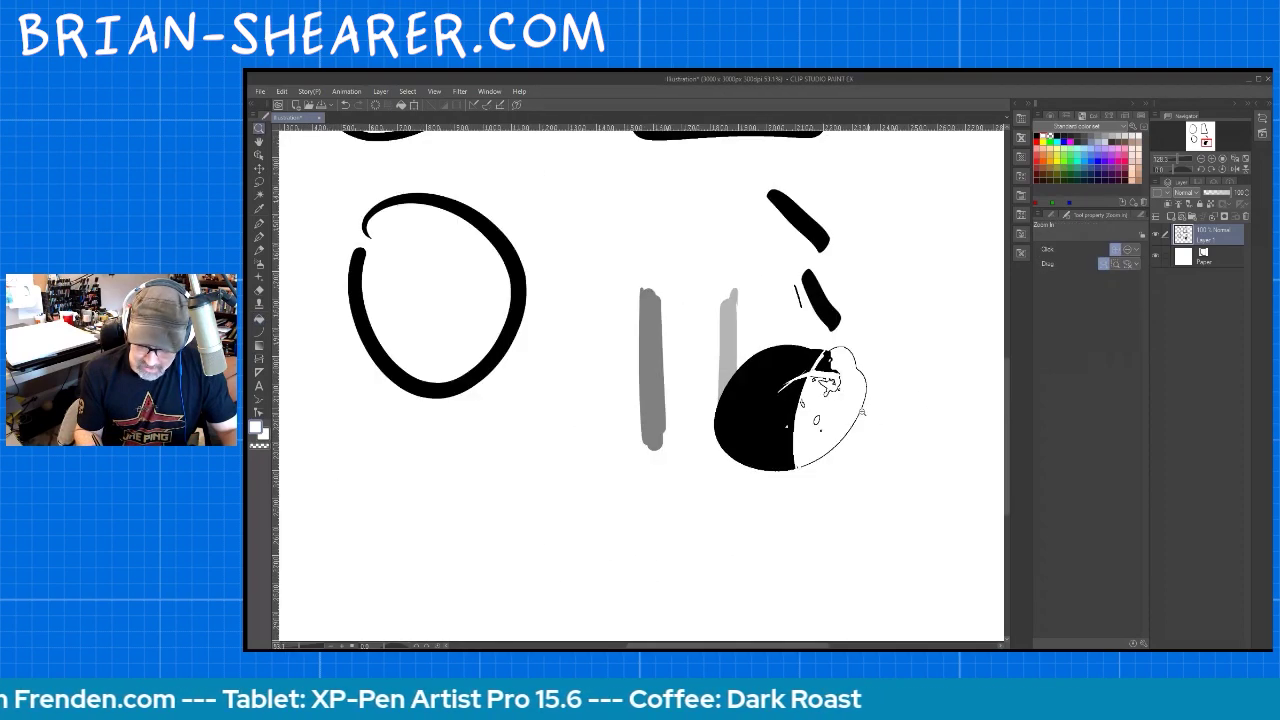
# Set Refer multiple, add a new raster layer, and flood the background around the shapes red
pyautogui.press('g')
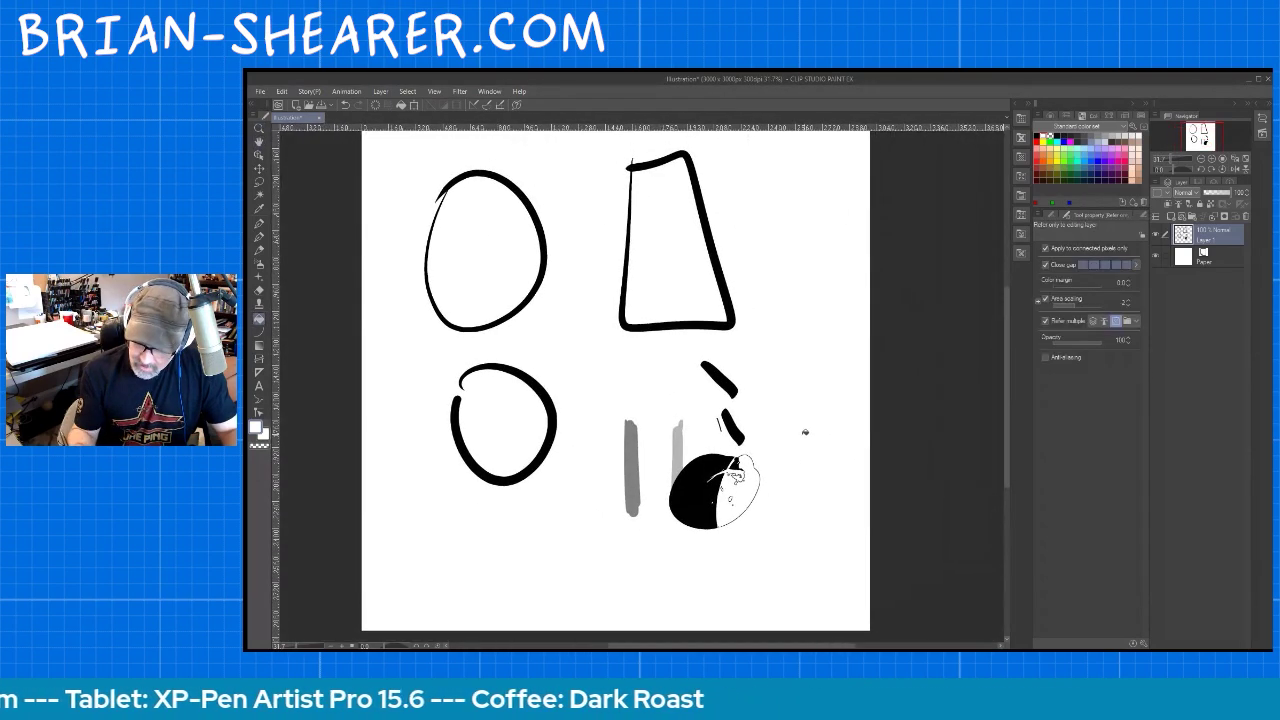
pyautogui.click(1093, 321)
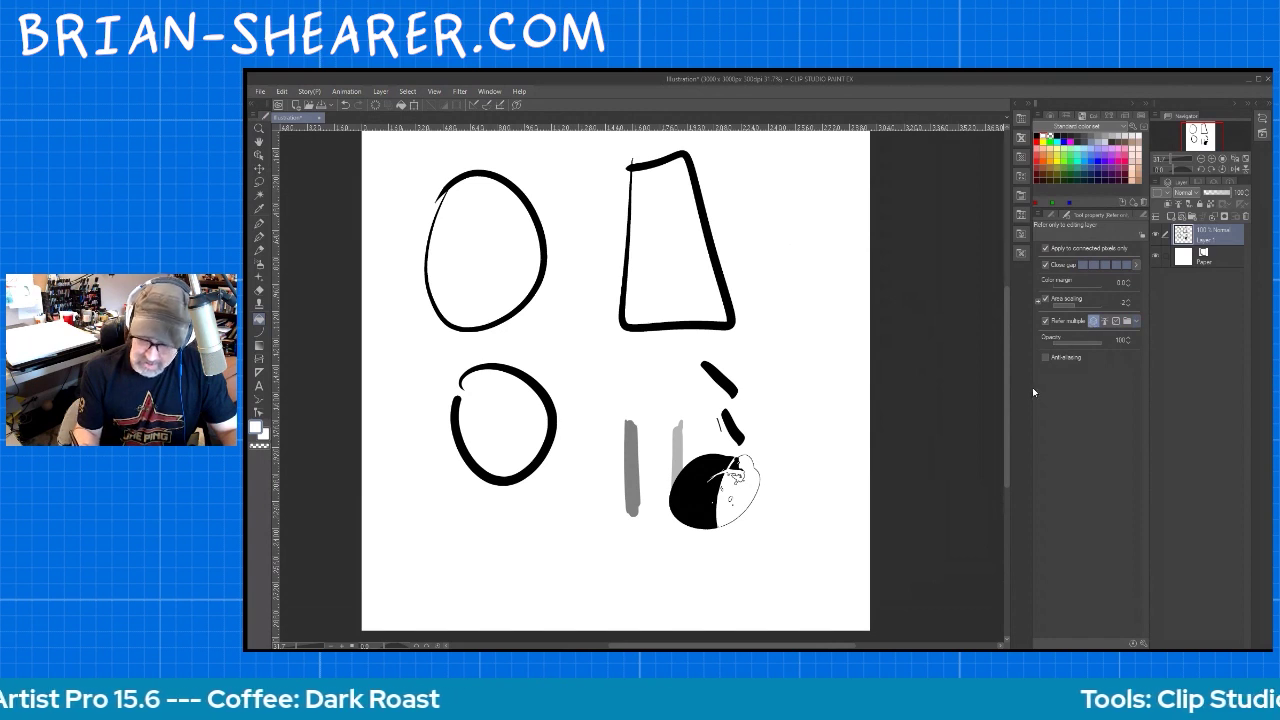
pyautogui.click(1204, 256)
pyautogui.click(1178, 216)
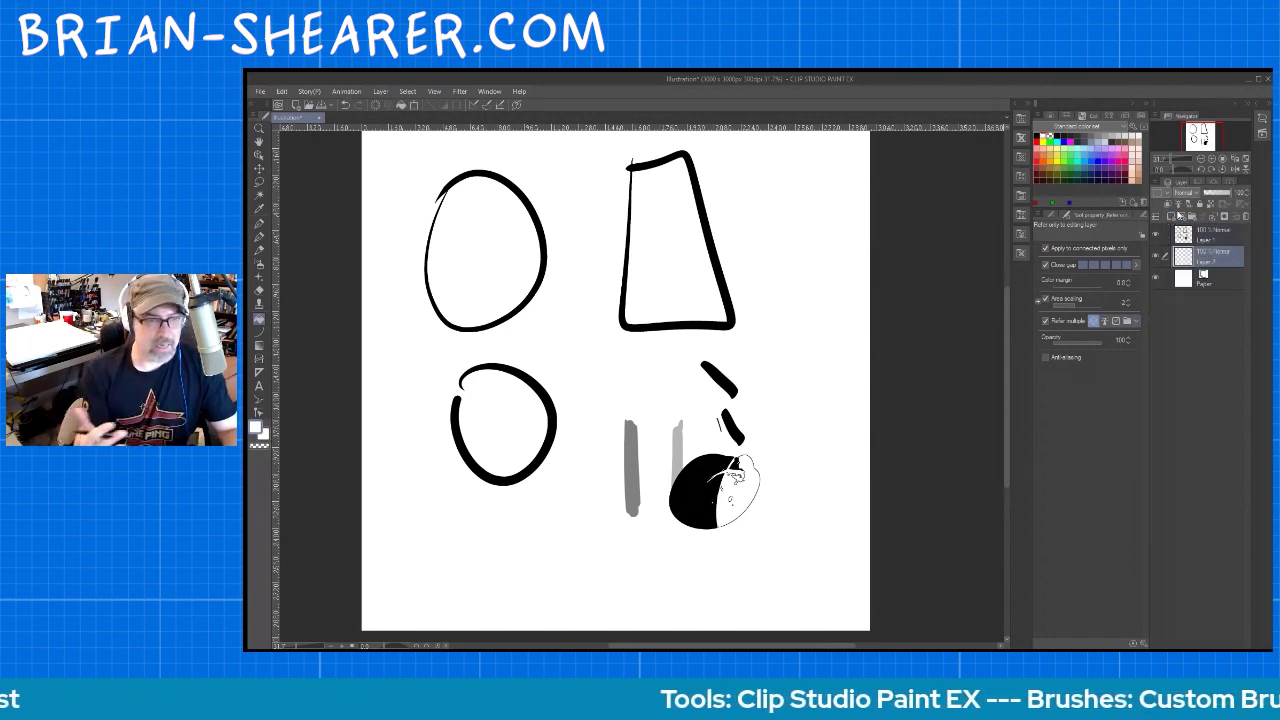
pyautogui.click(1041, 137)
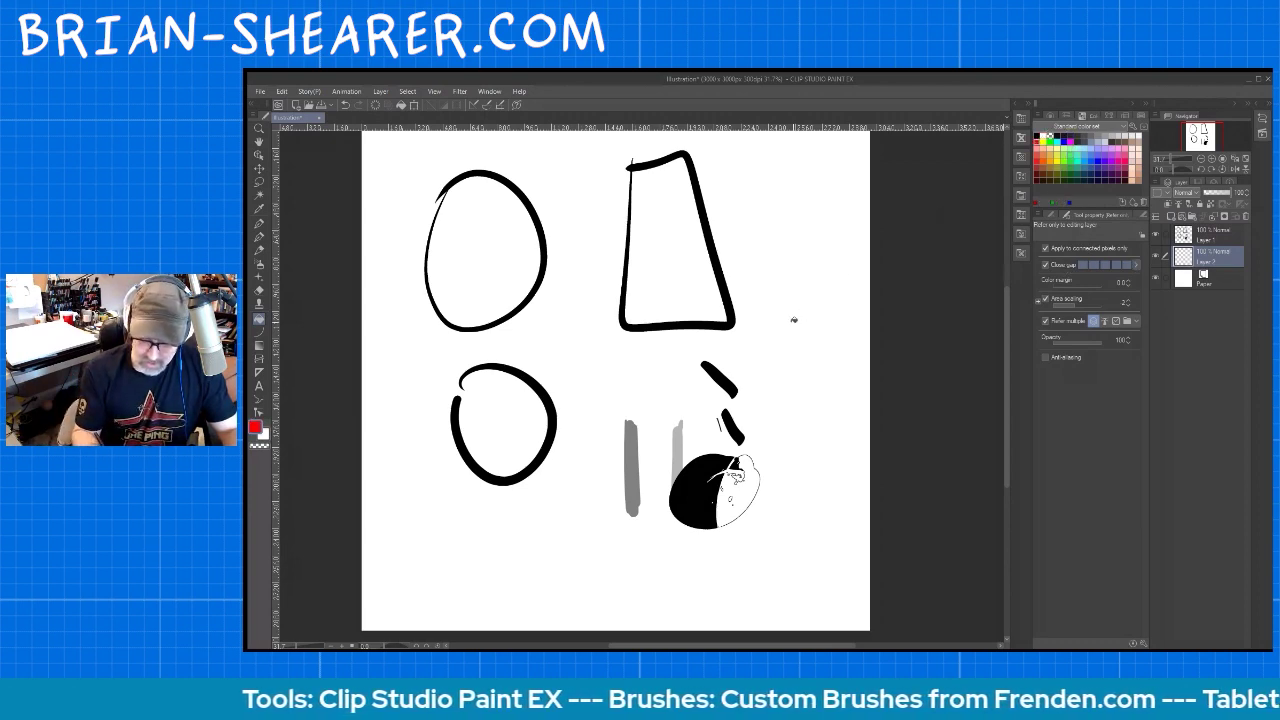
pyautogui.click(795, 302)
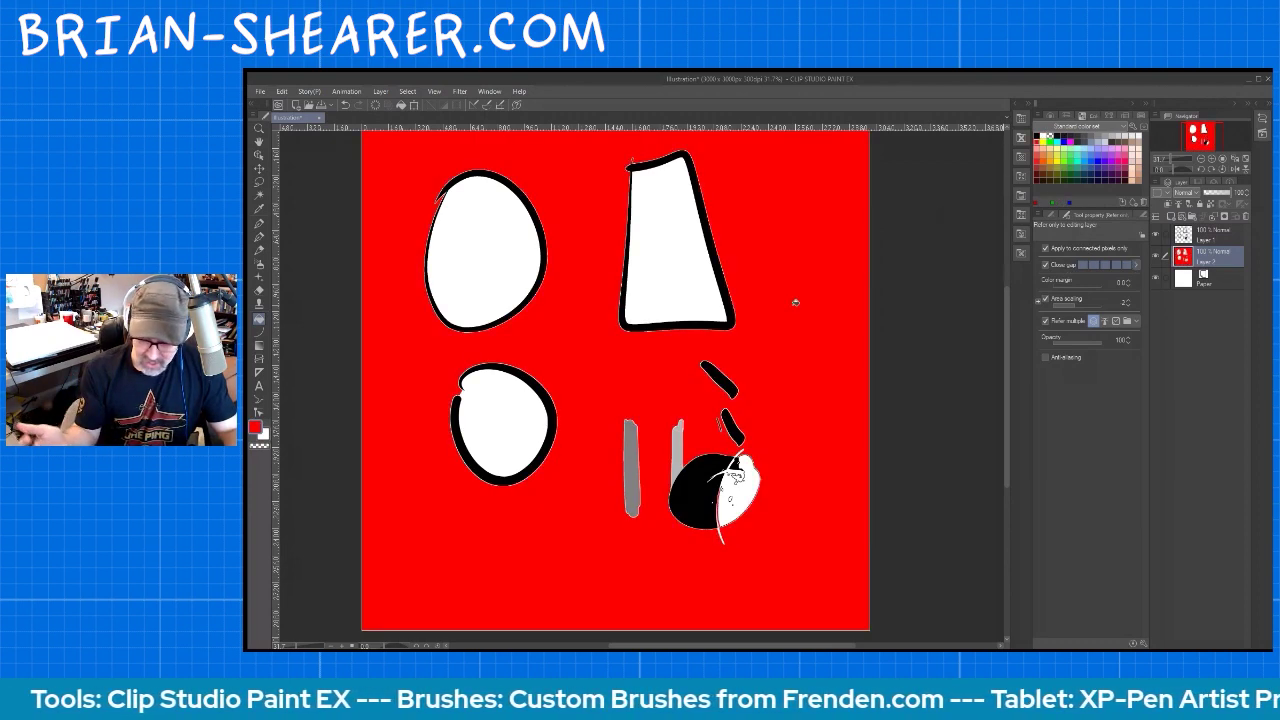
# With connected-pixels-only off, fill the shape interiors red too, then lower Layer 1 opacity to about 20
pyautogui.click(1157, 235)
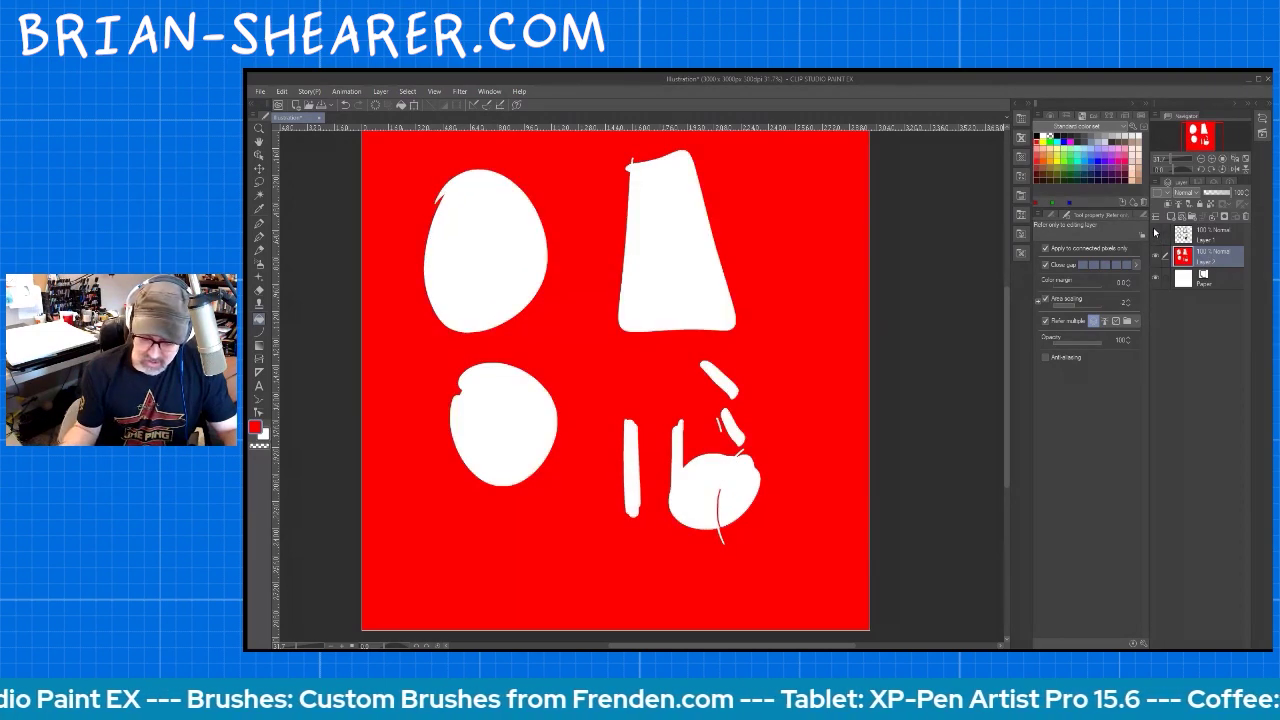
pyautogui.click(1157, 234)
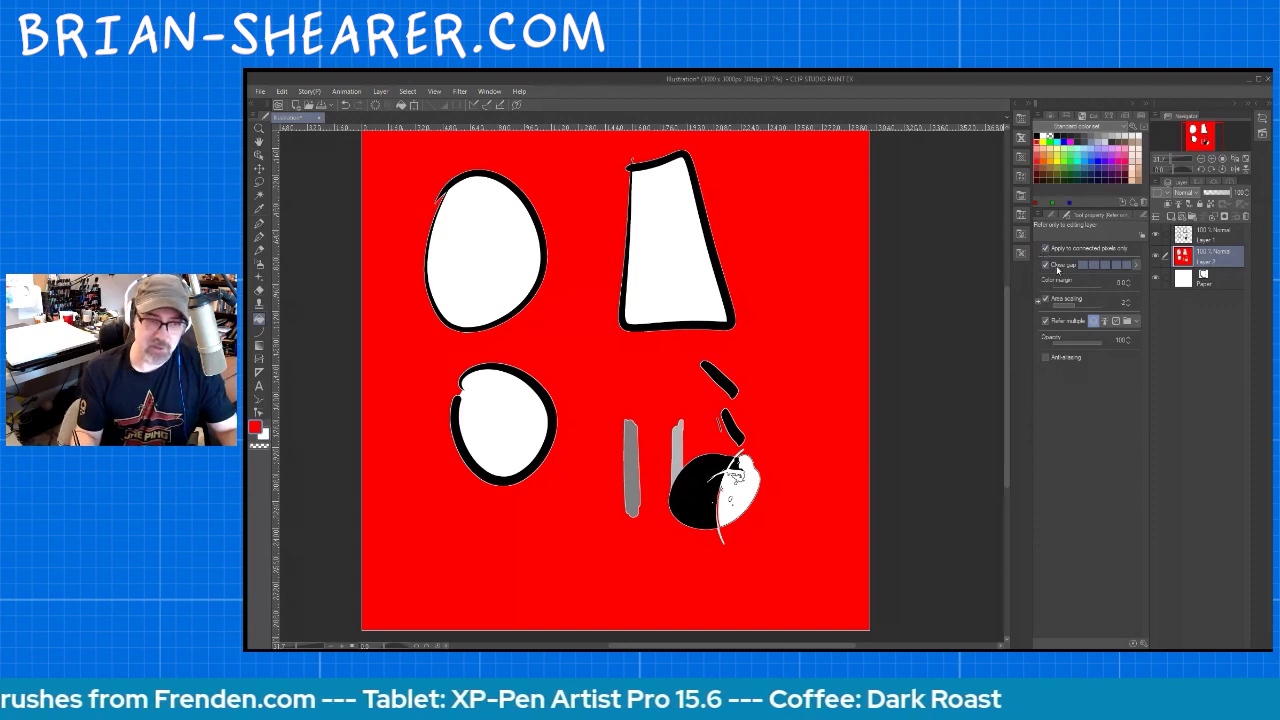
pyautogui.click(1046, 250)
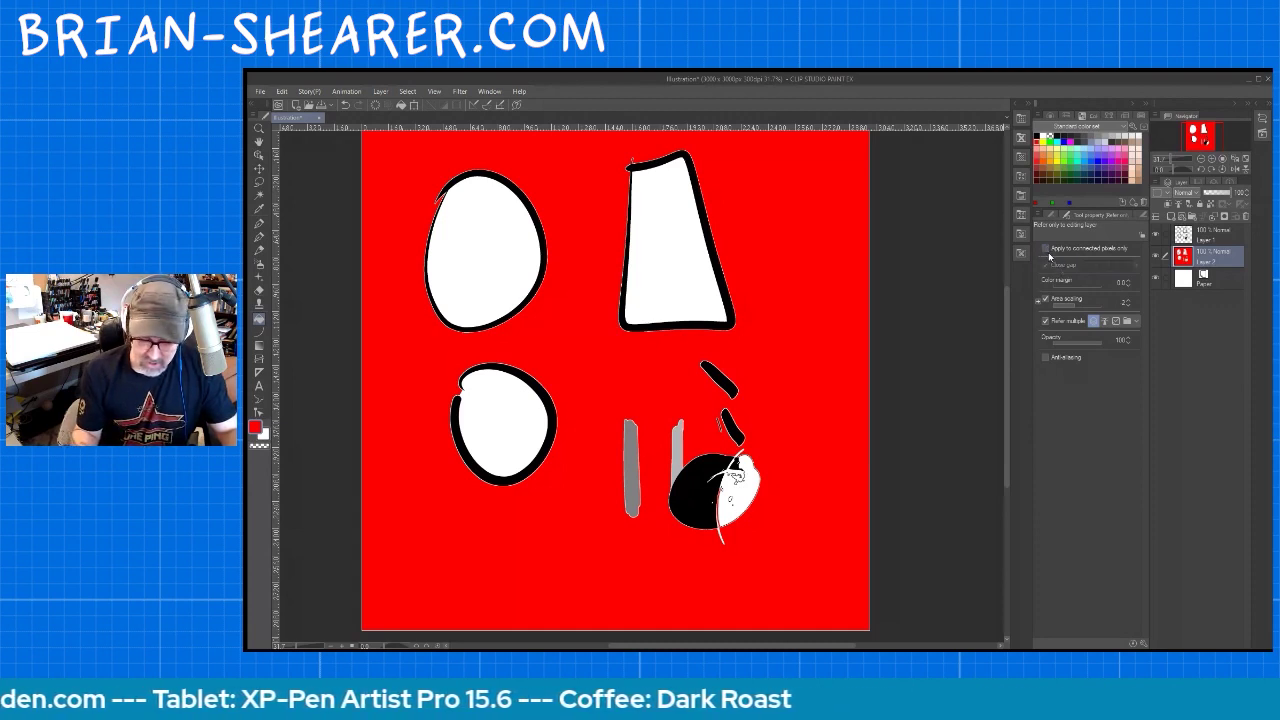
pyautogui.click(701, 295)
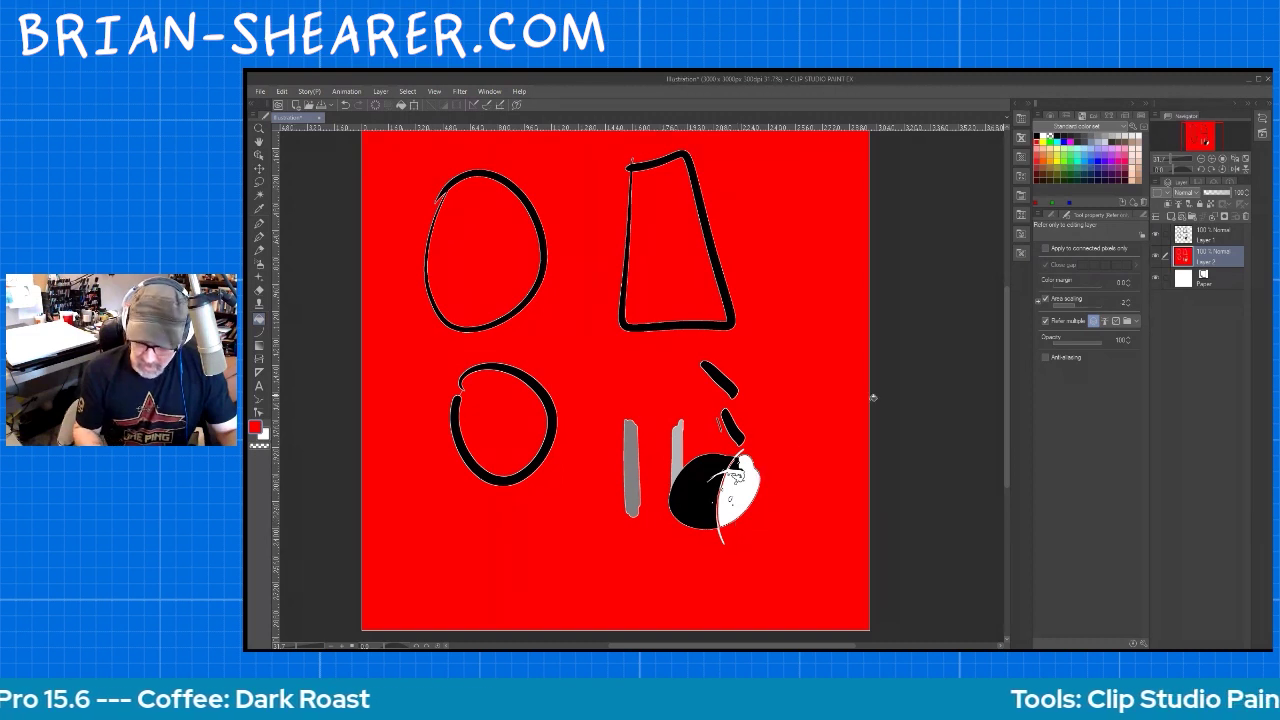
pyautogui.click(1210, 236)
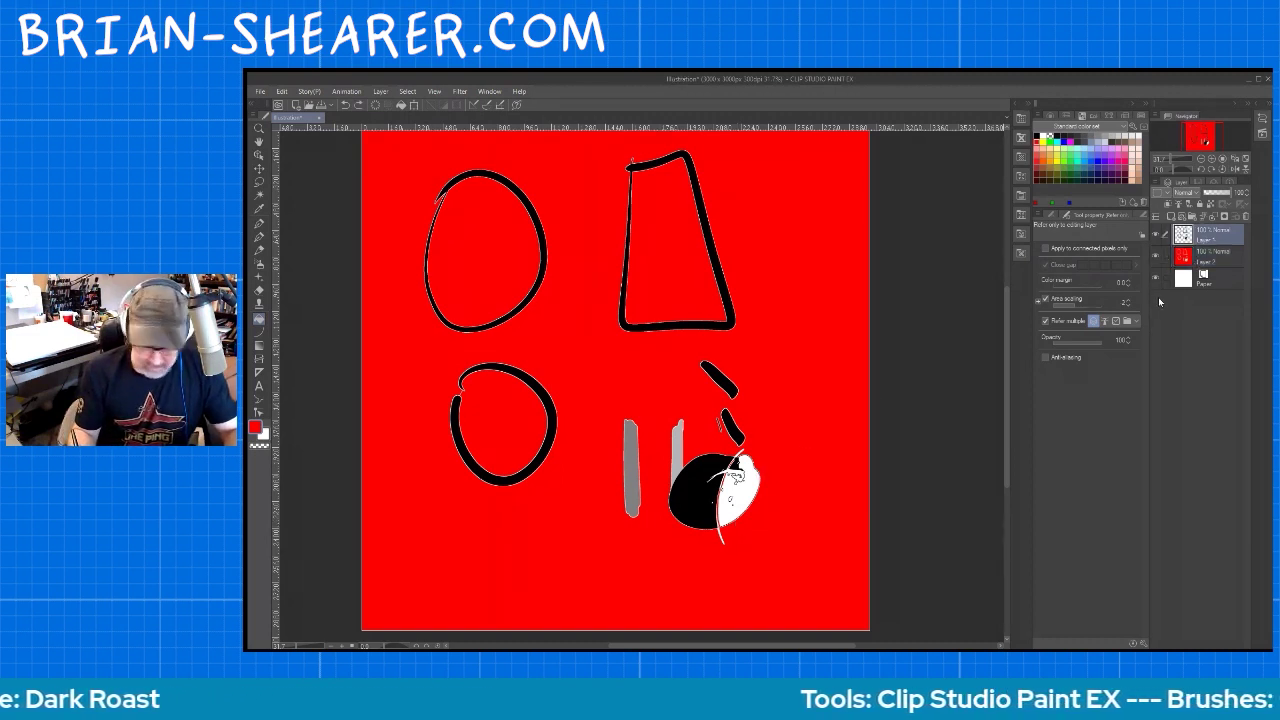
pyautogui.moveTo(1099, 343)
pyautogui.mouseDown()
pyautogui.moveTo(1064, 343)
pyautogui.moveTo(1106, 340)
pyautogui.mouseUp()
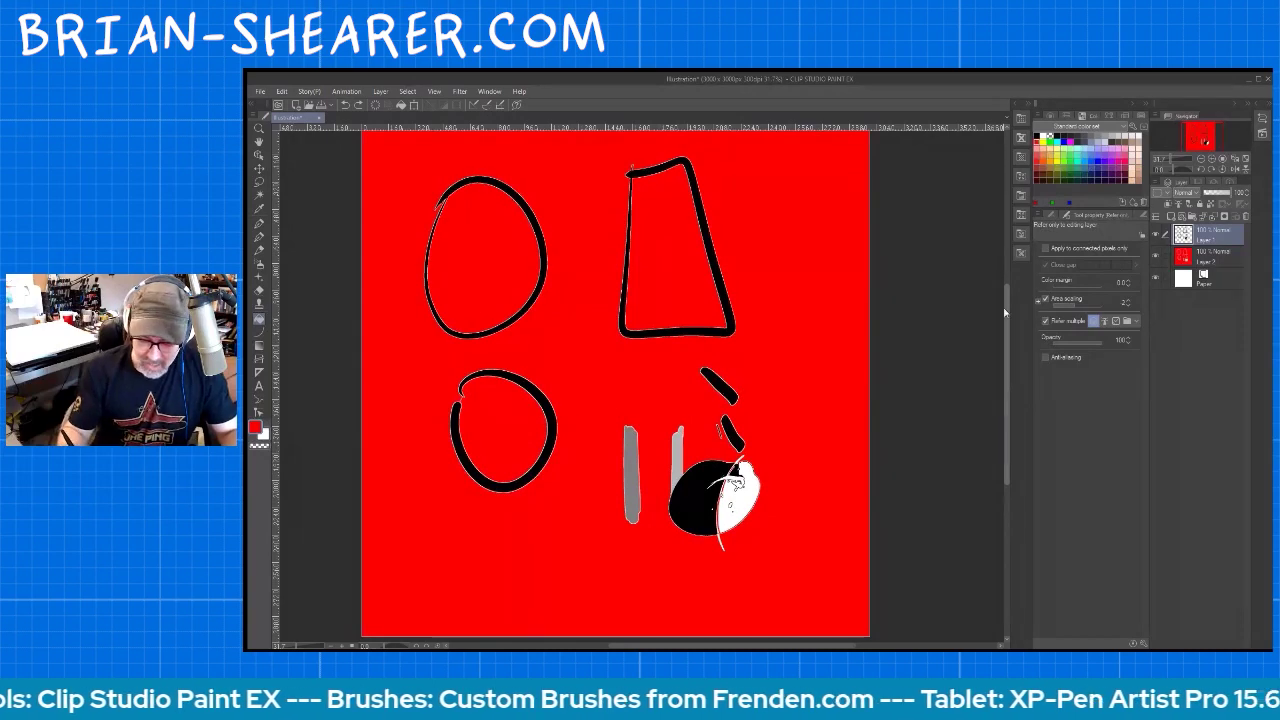